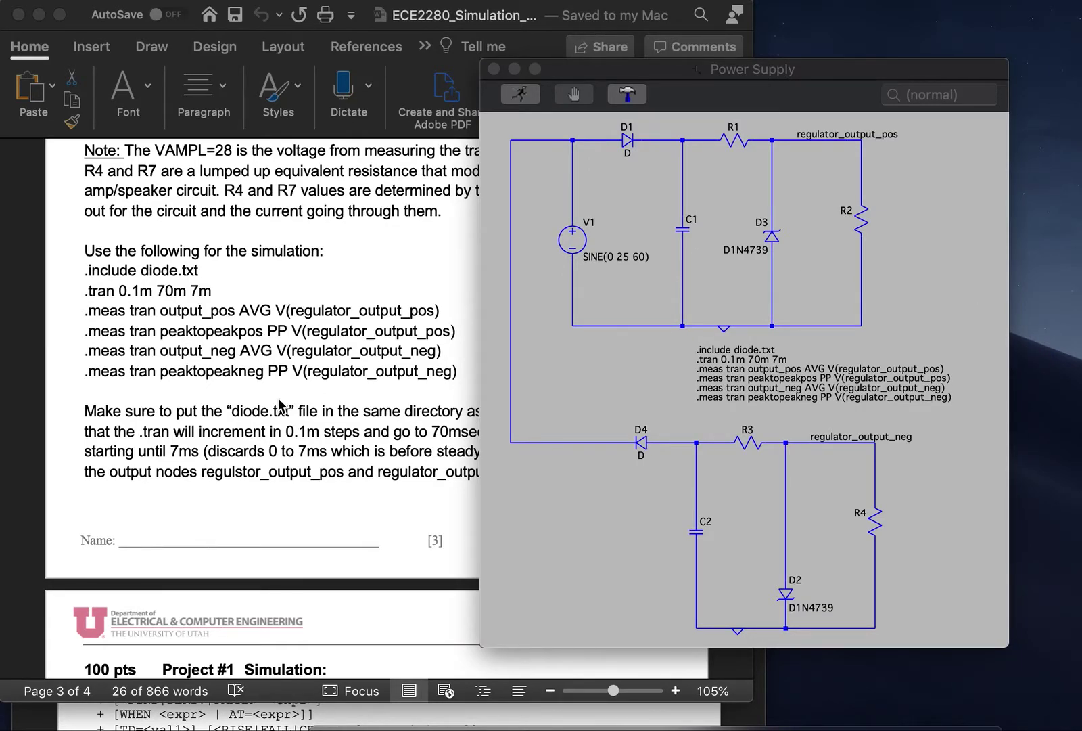
Highlight the Page 1 schematic and Page 2 output-voltage plot lines in the Project #1 list.
scroll(279, 405, down, 15)
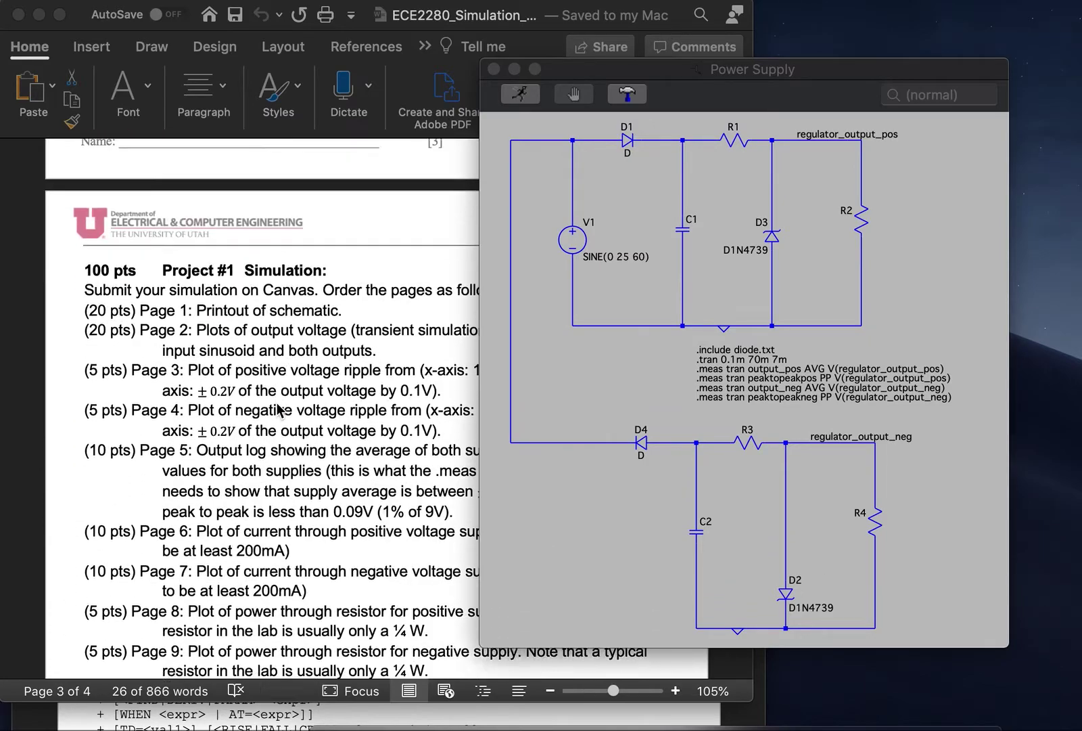
click(150, 279)
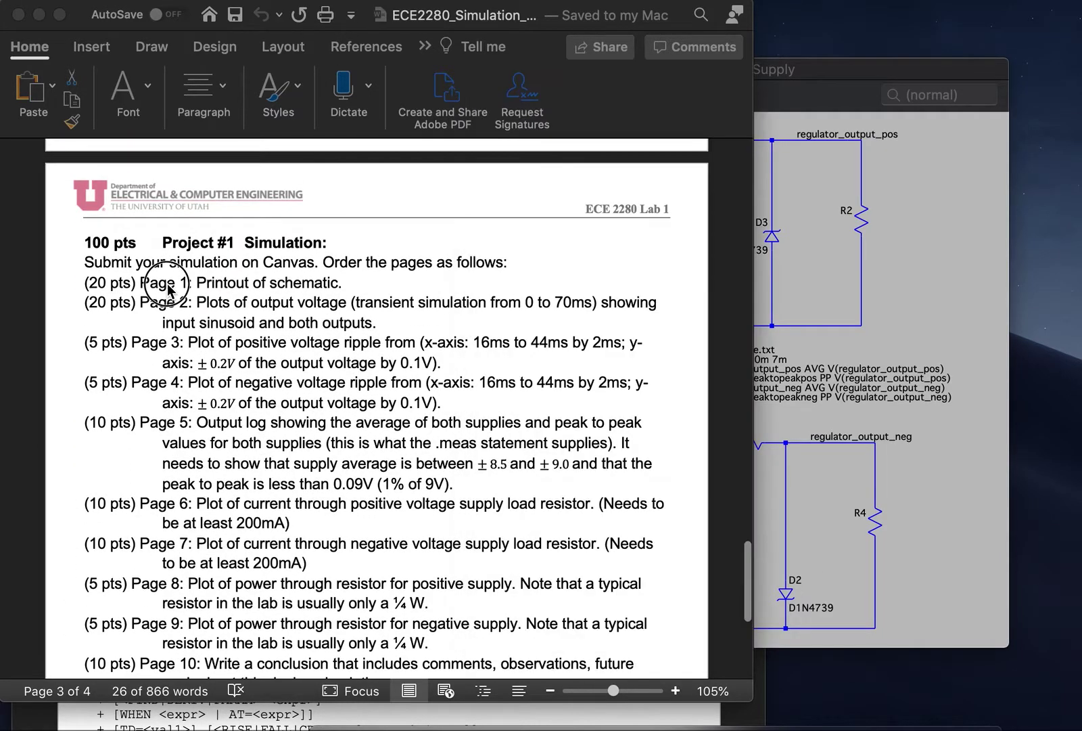
drag(141, 278, 345, 279)
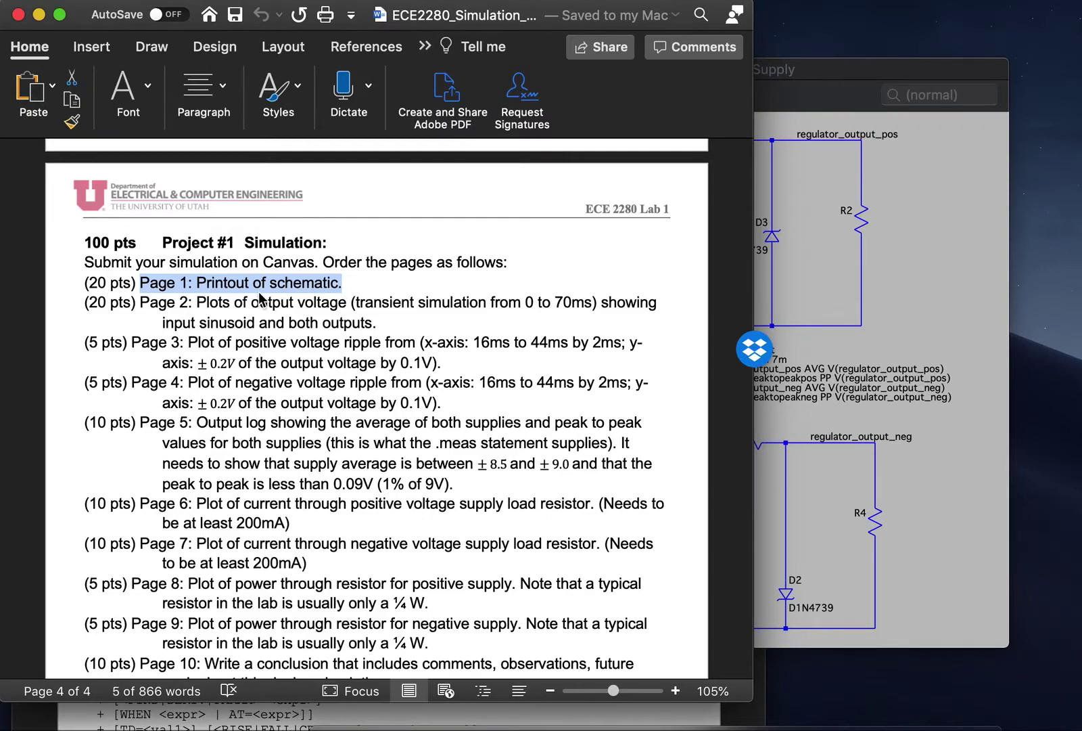
drag(138, 298, 402, 328)
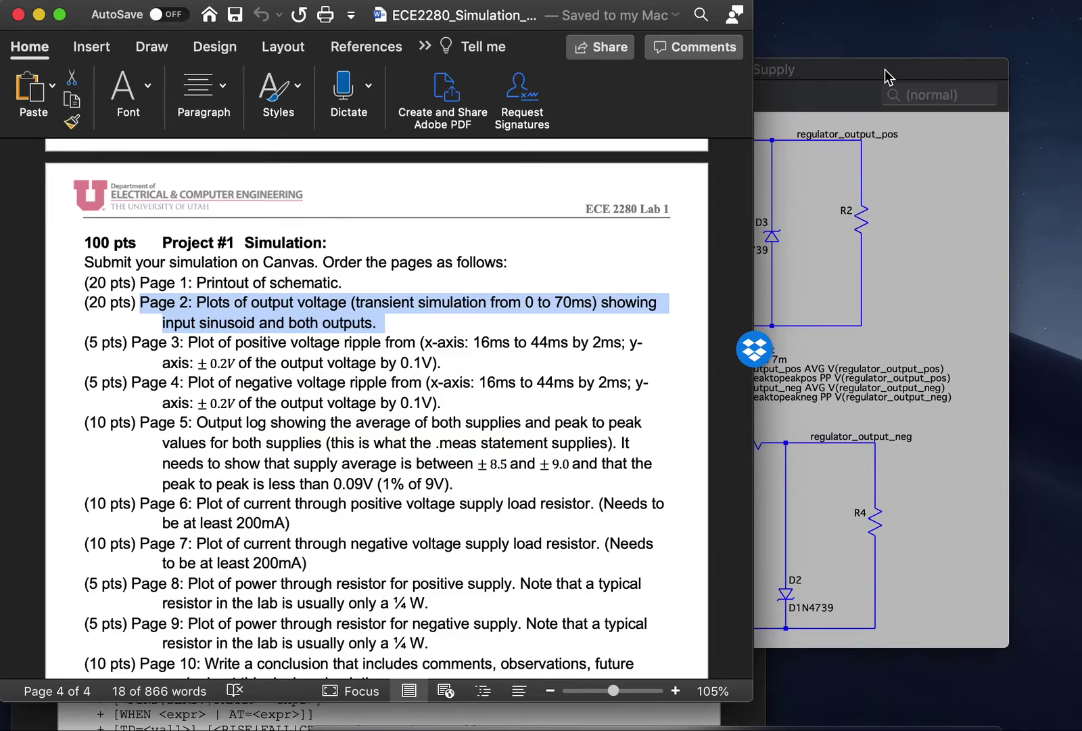
scroll(490, 327, up, 10)
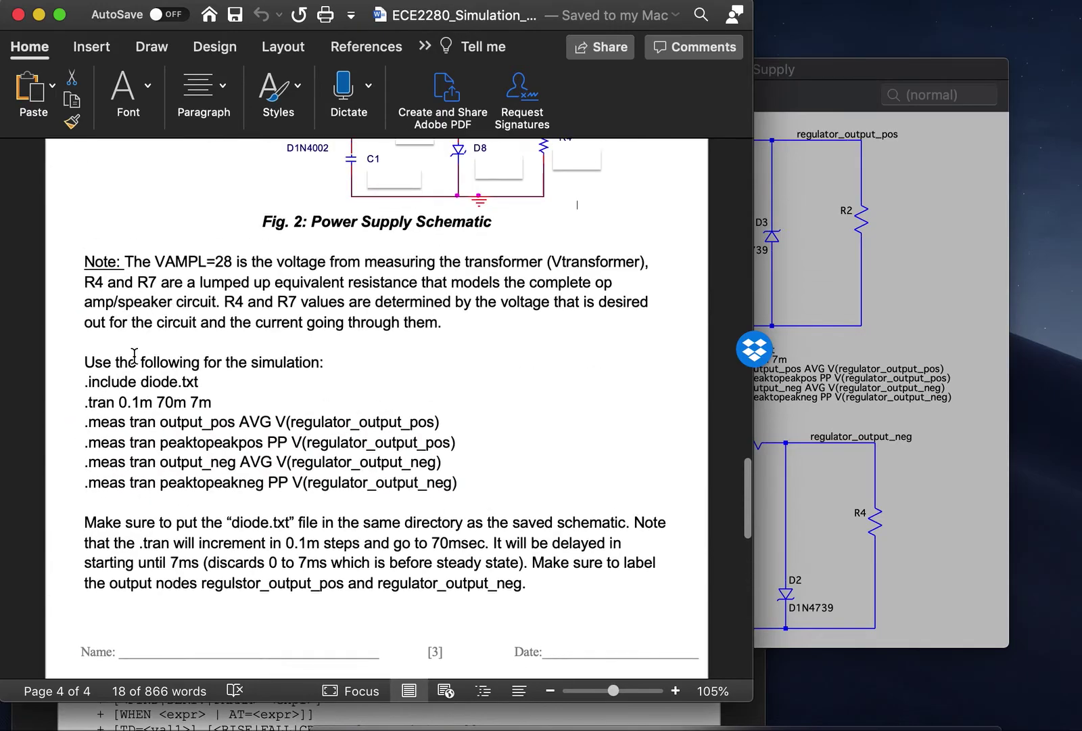
scroll(488, 407, down, 10)
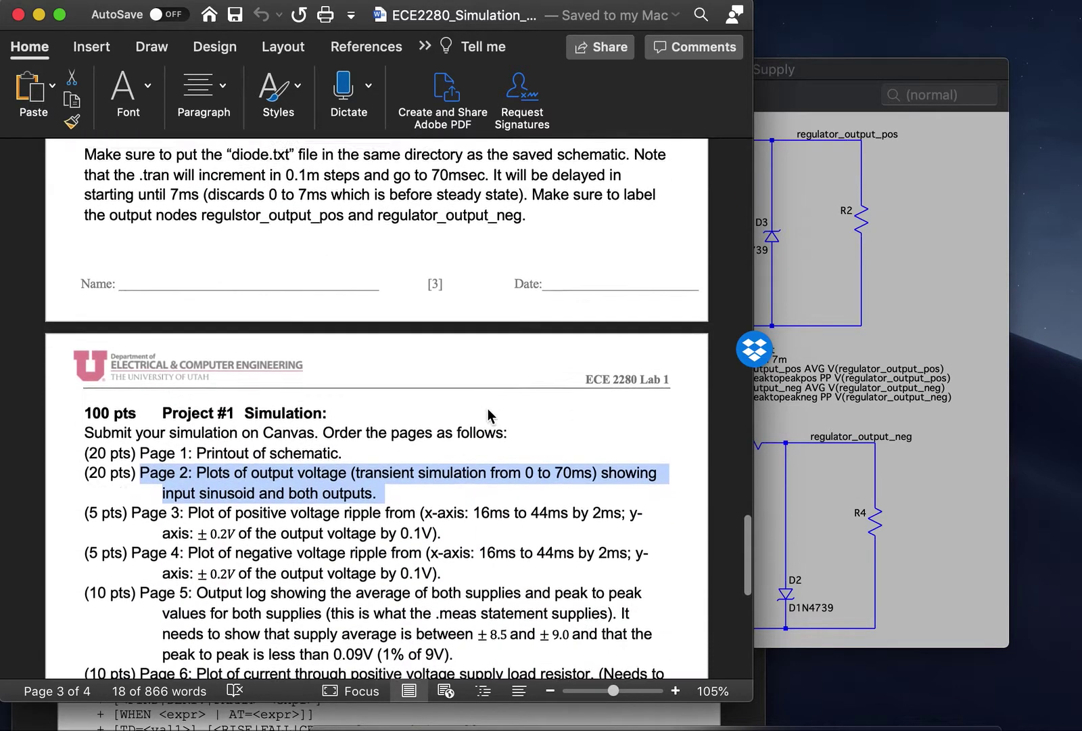
Run the simulation and plot voltages at the V1/D1 node, regulator_output_pos and regulator_output_neg.
click(812, 69)
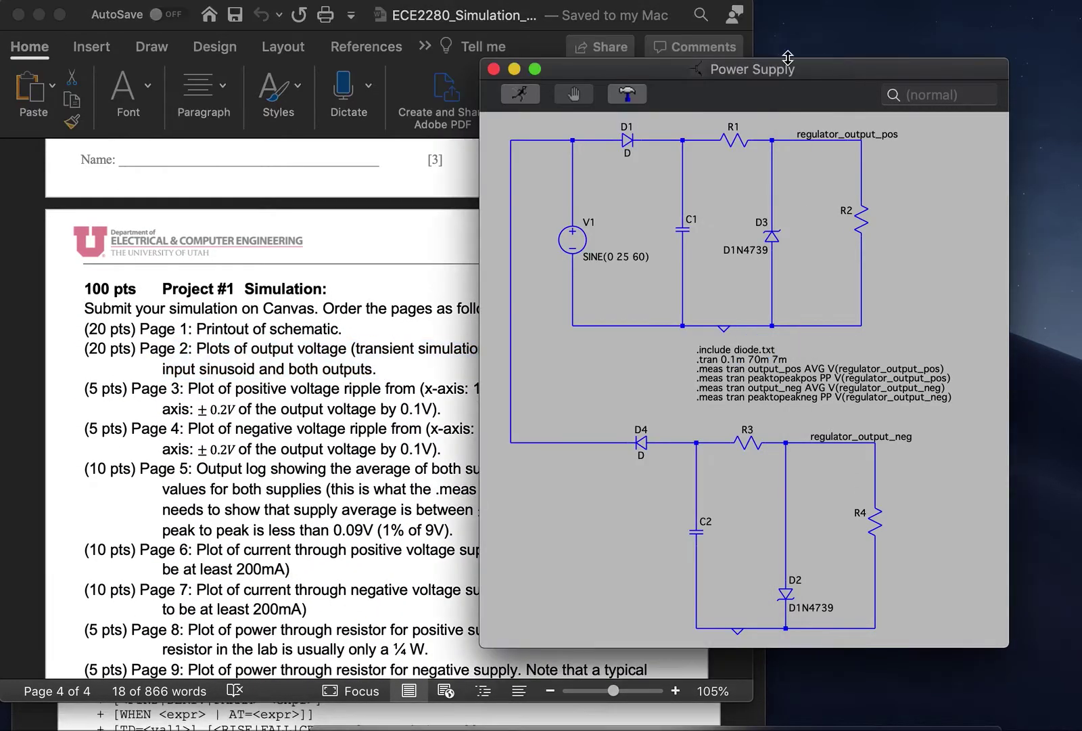
click(525, 94)
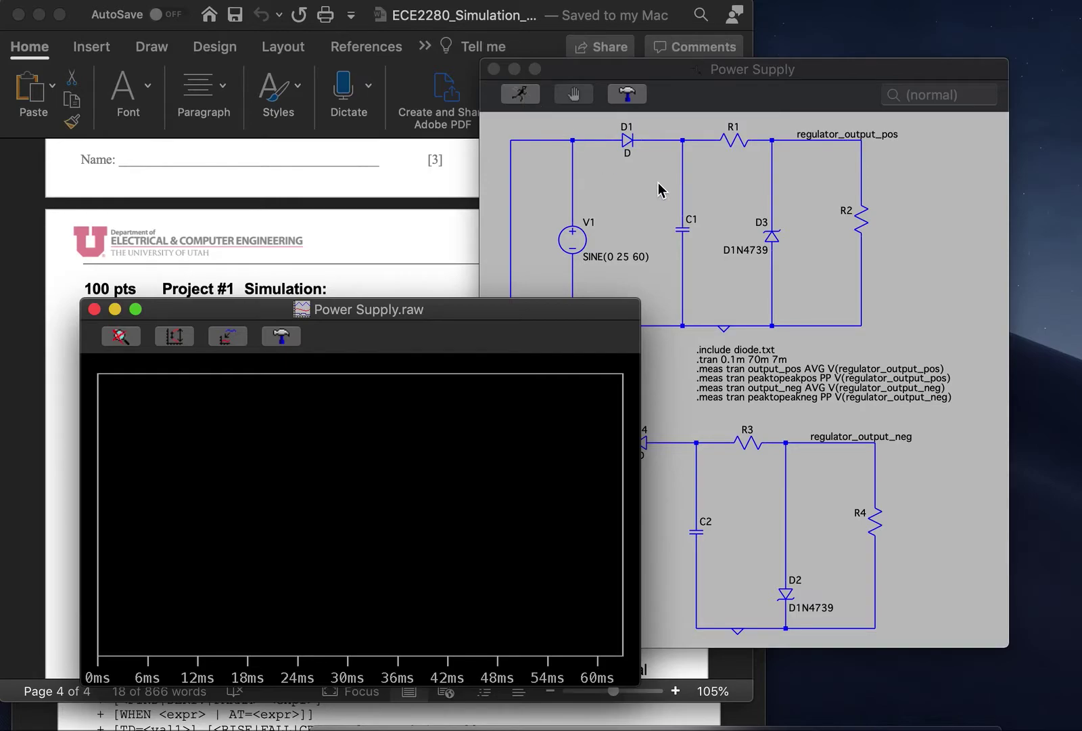
click(577, 142)
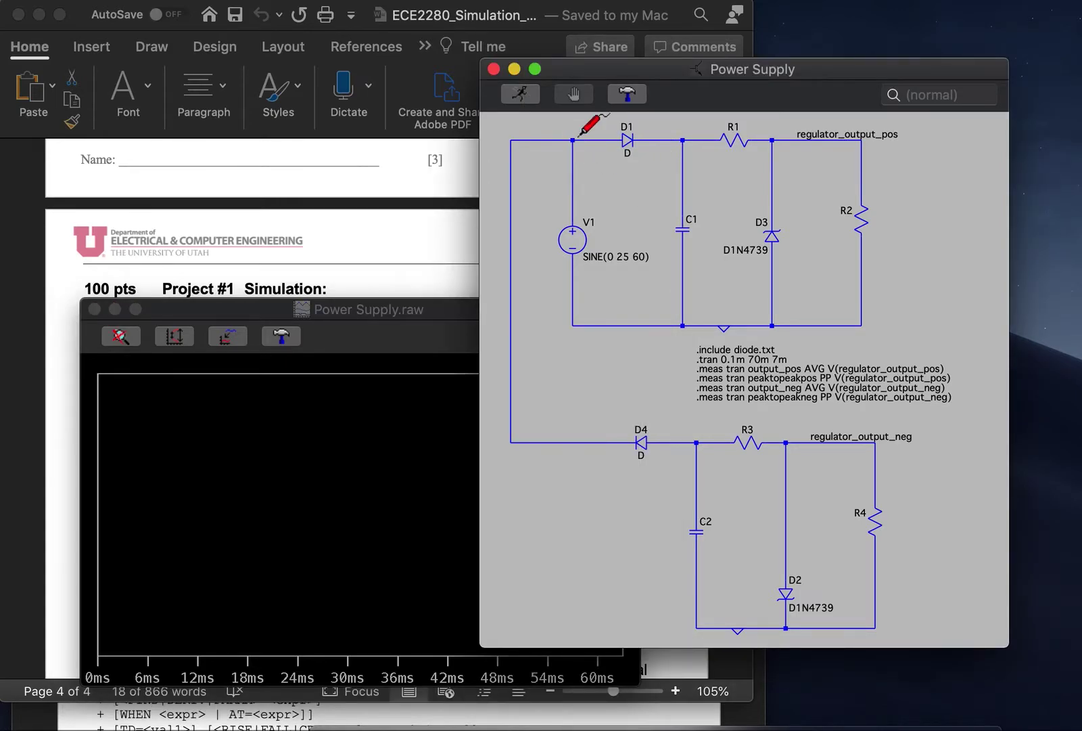
click(574, 140)
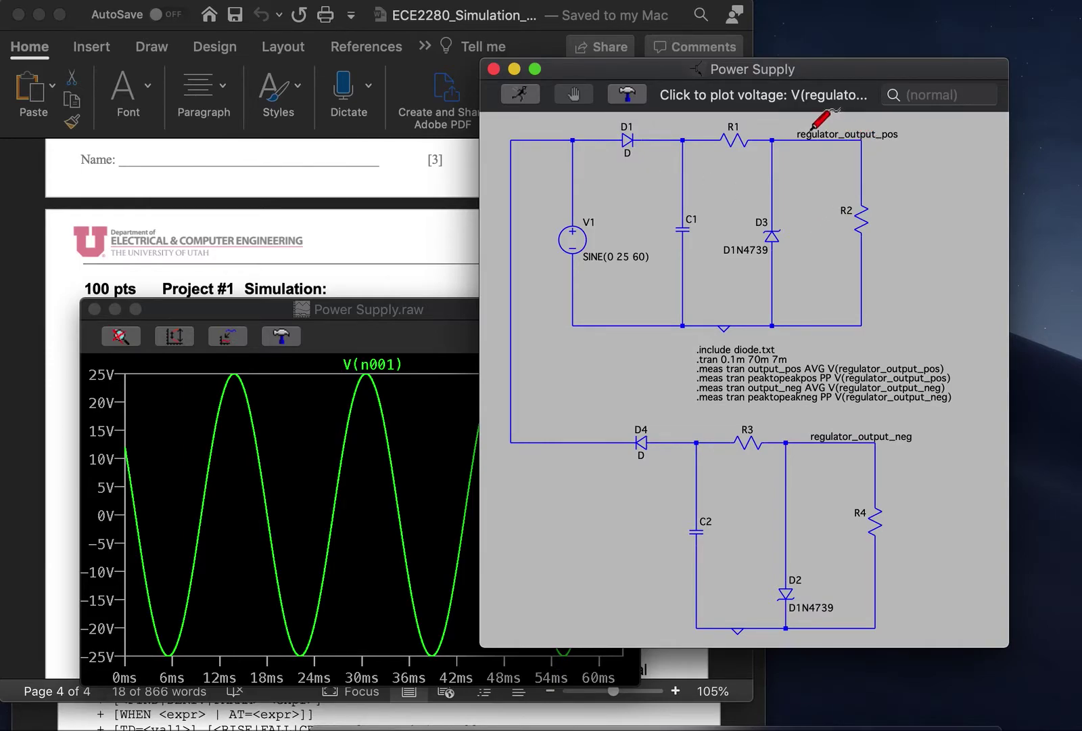
click(866, 133)
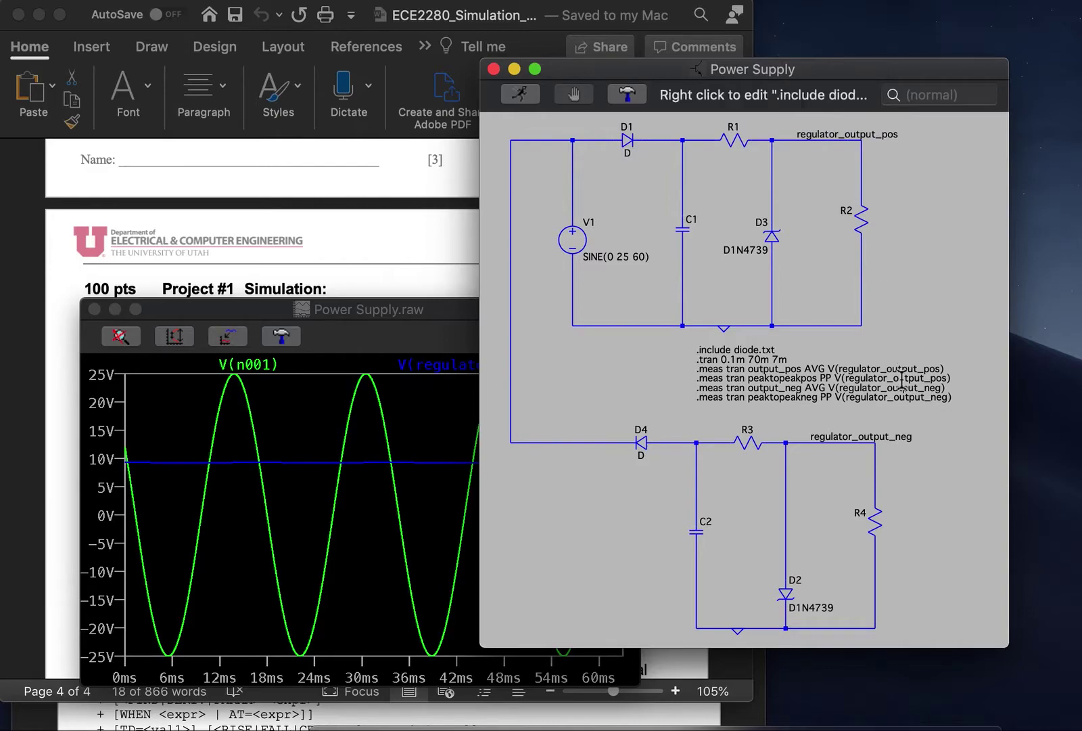
click(878, 438)
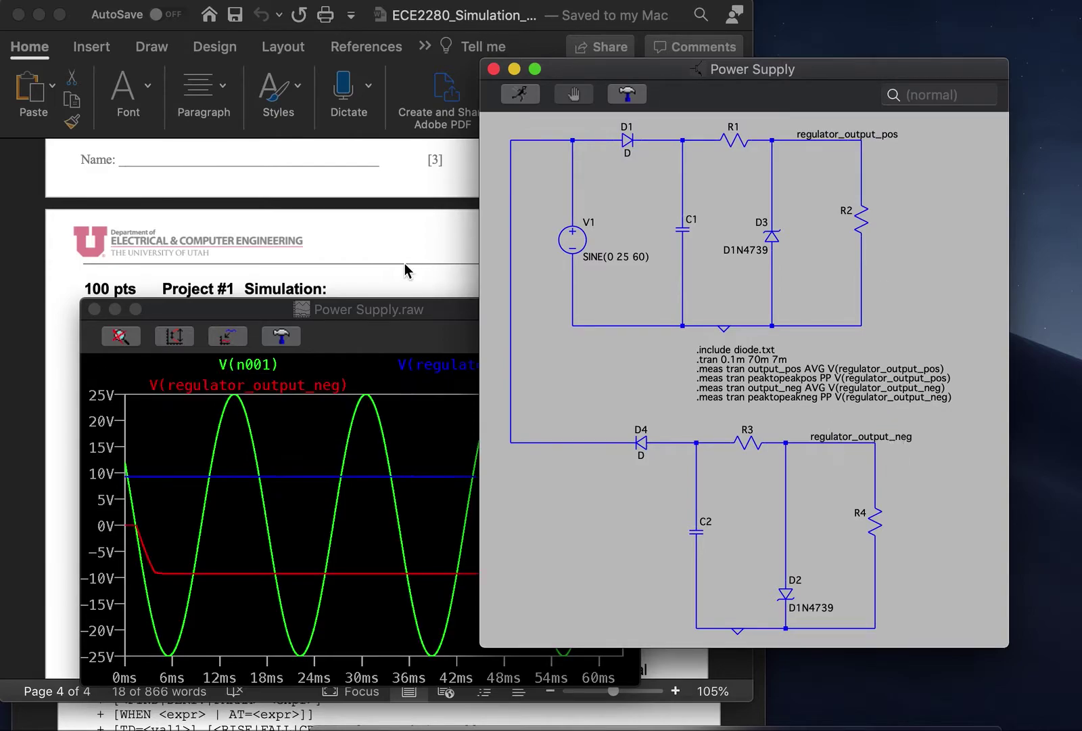
drag(355, 310, 468, 366)
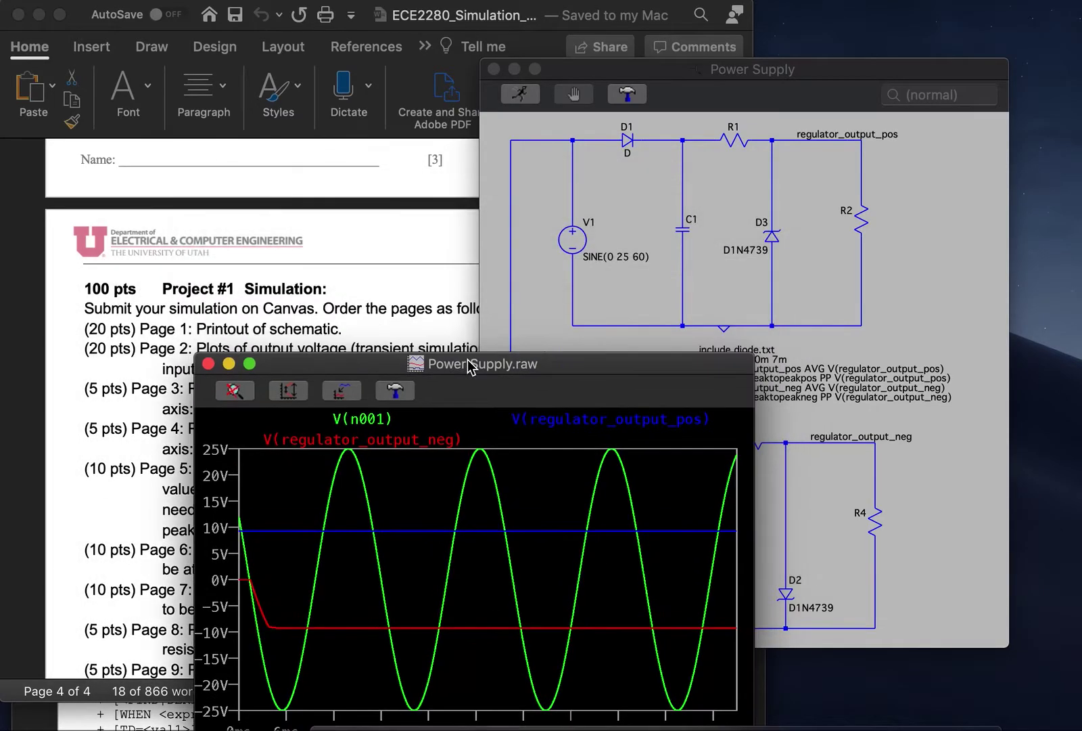
click(208, 364)
Re-run and plot V(regulator_output_pos) alone, showing ripple between about 9.258 and 9.280 V.
click(197, 396)
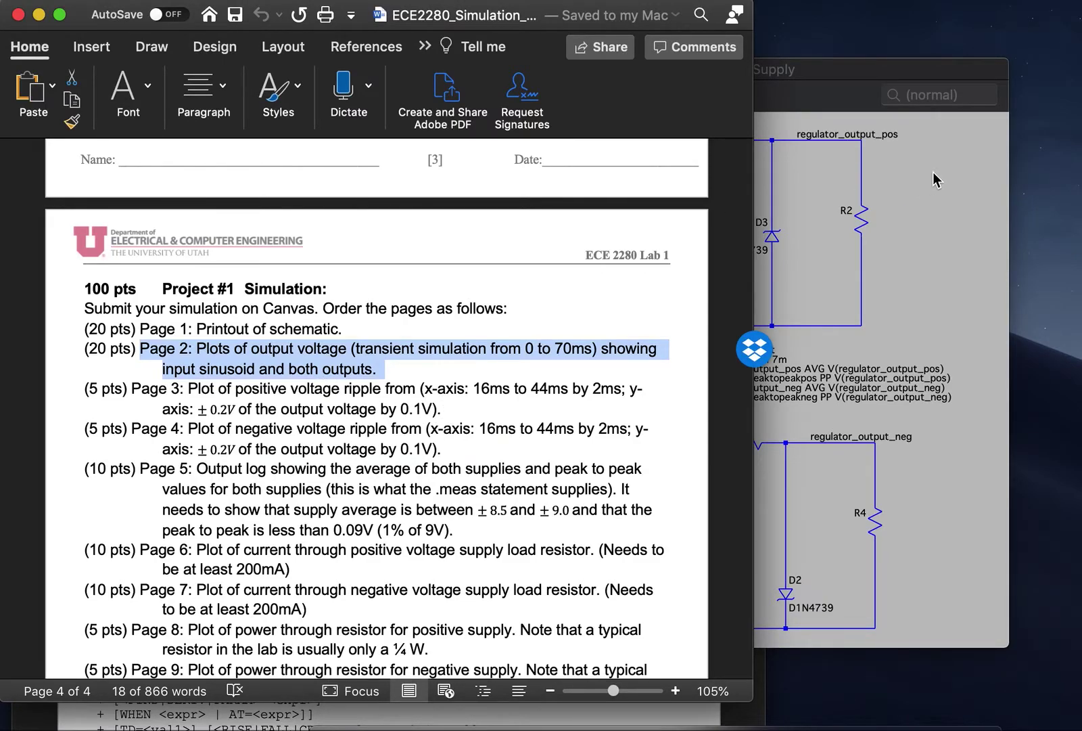
click(904, 222)
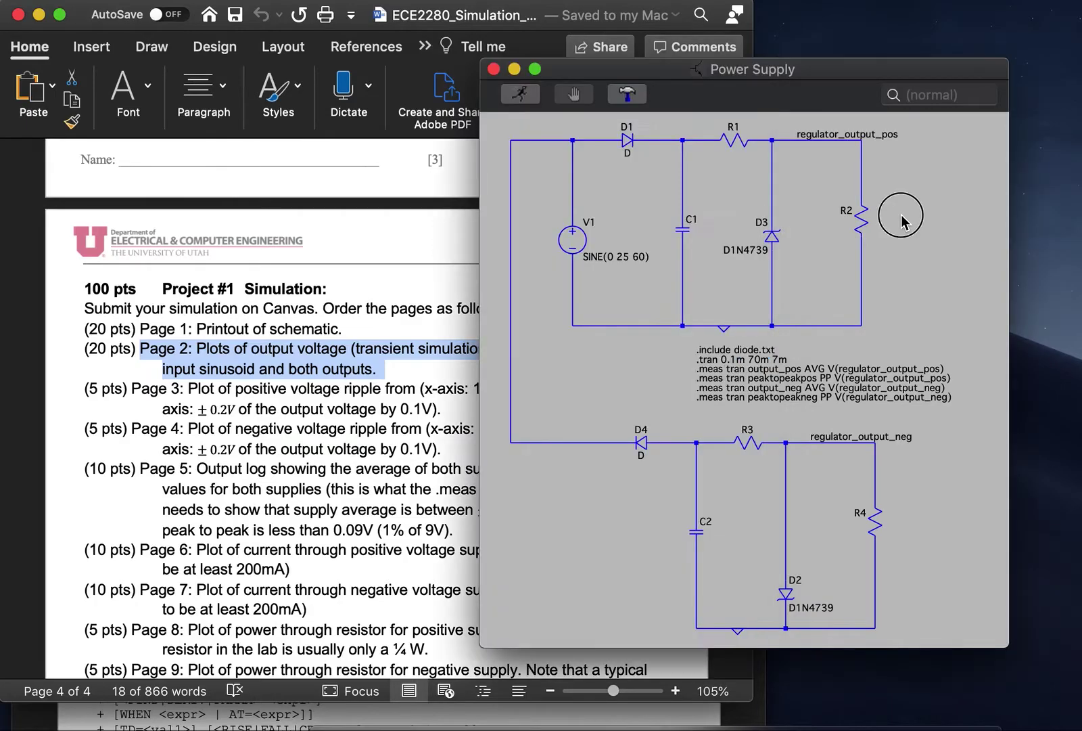
click(534, 94)
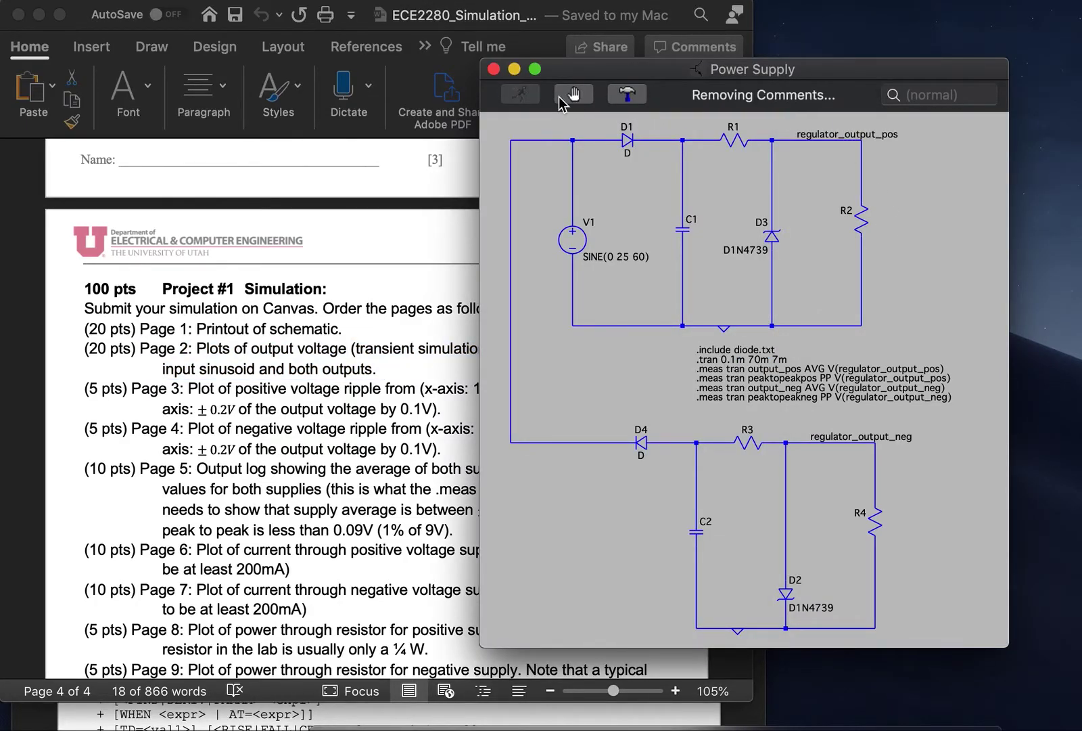
click(858, 142)
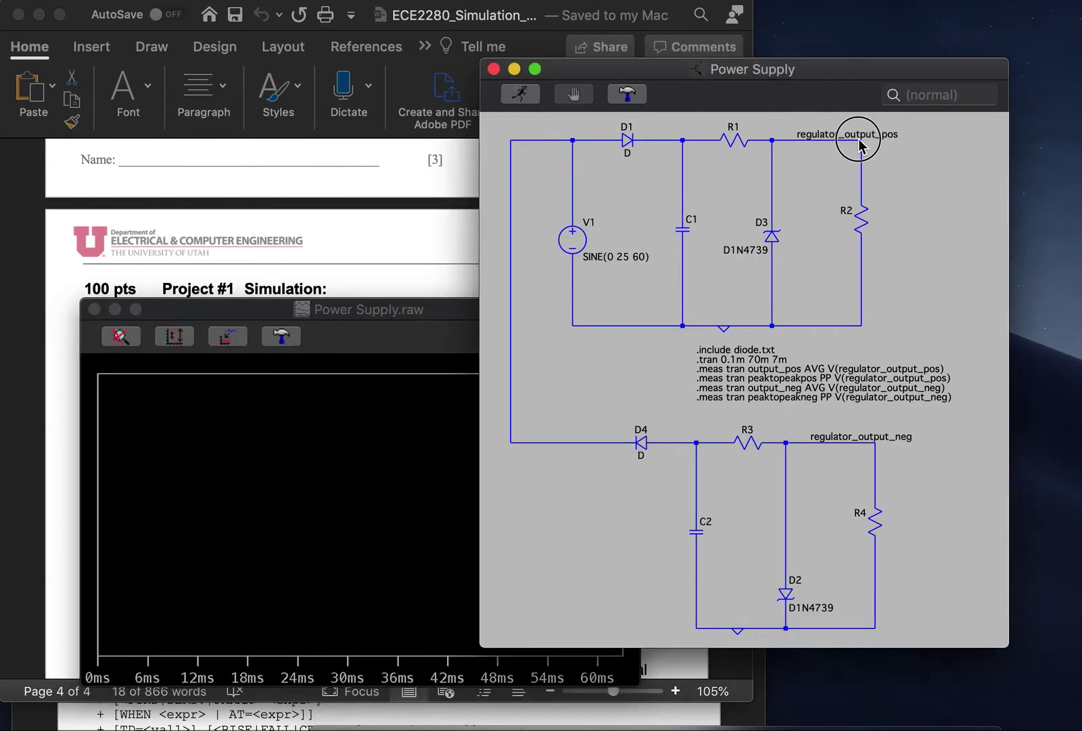
click(859, 141)
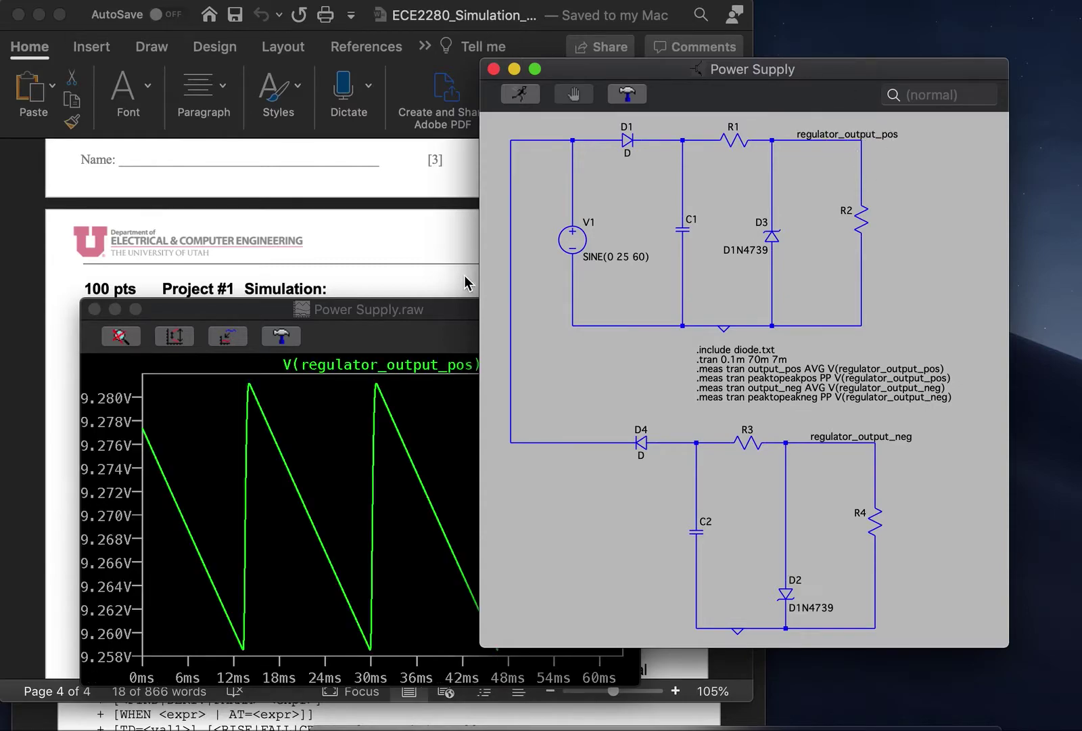
drag(446, 310, 769, 207)
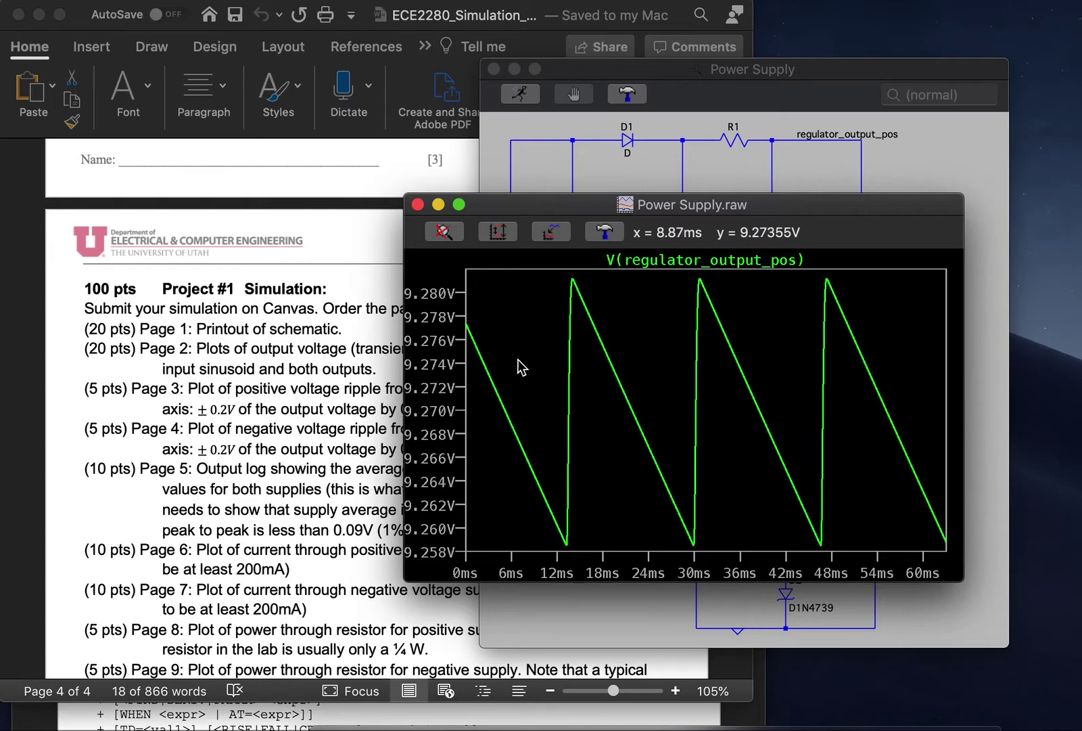
drag(519, 211, 527, 98)
click(413, 19)
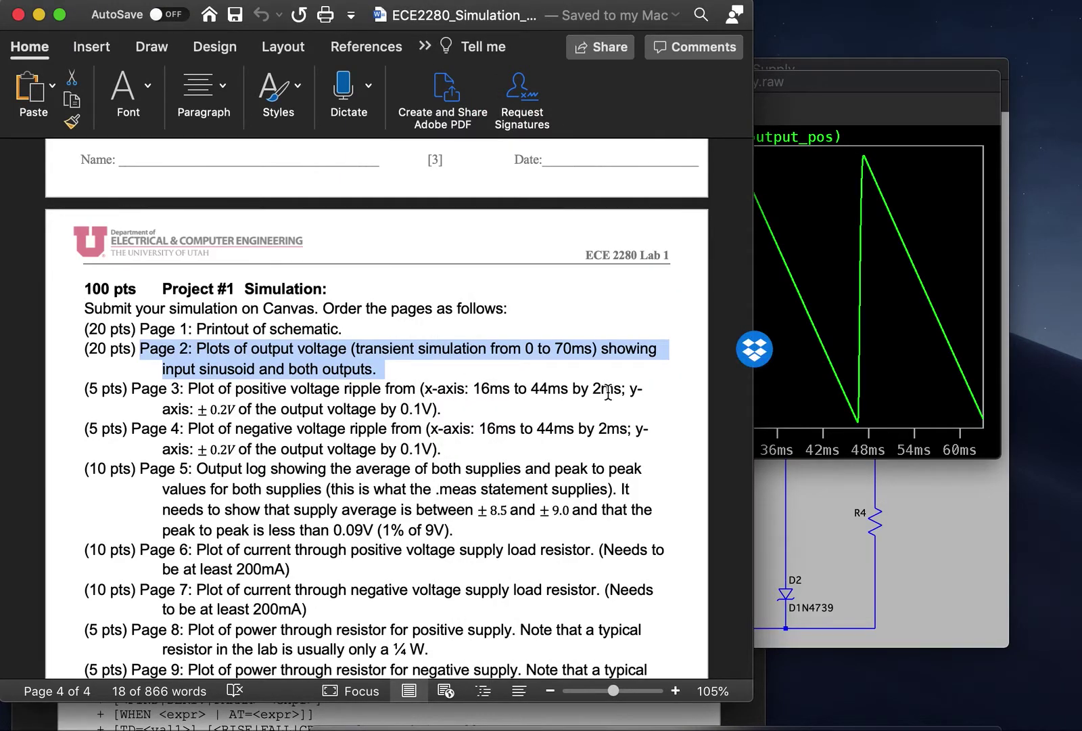
click(840, 251)
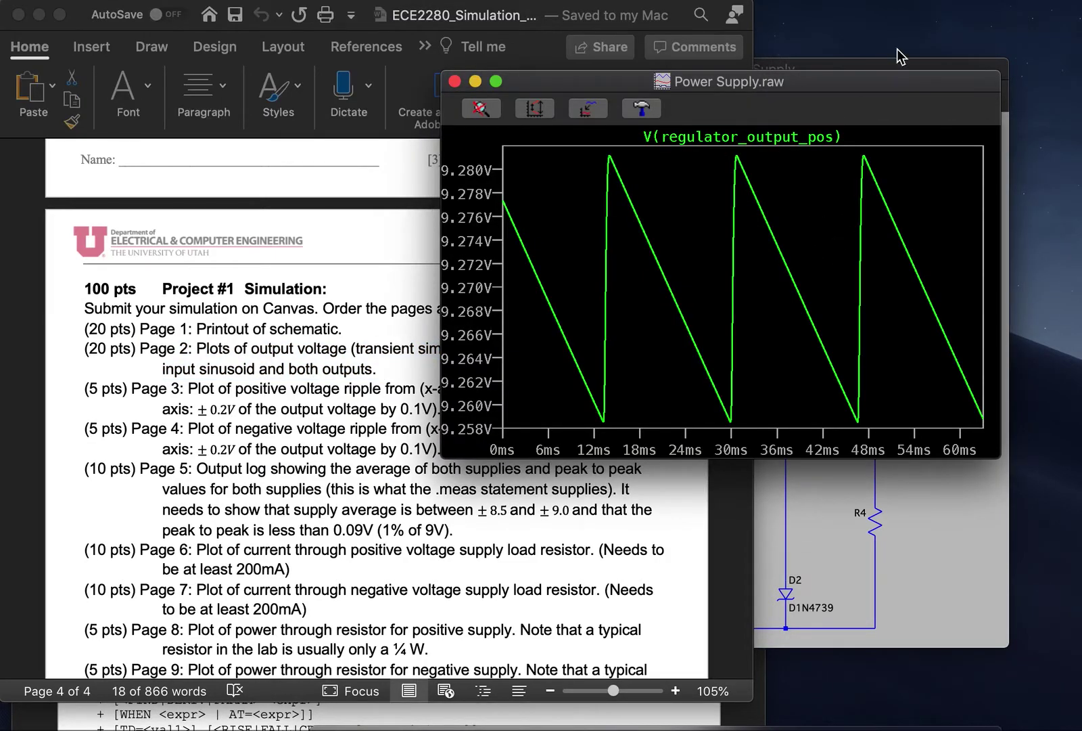
click(893, 64)
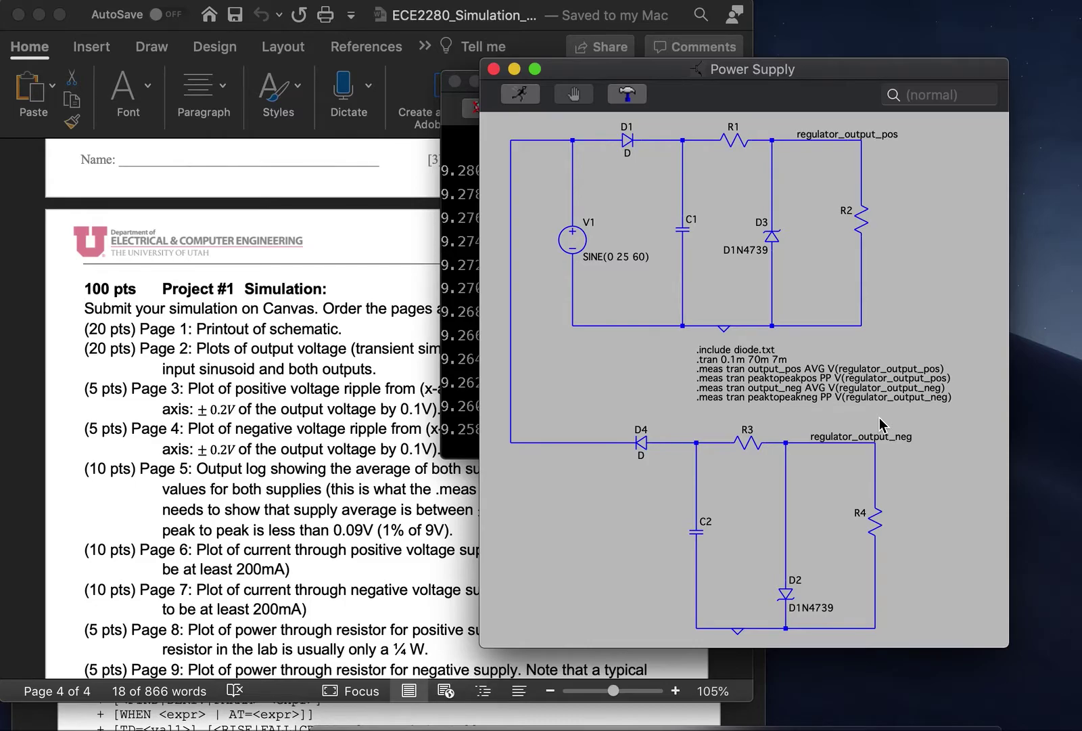
key(super+l)
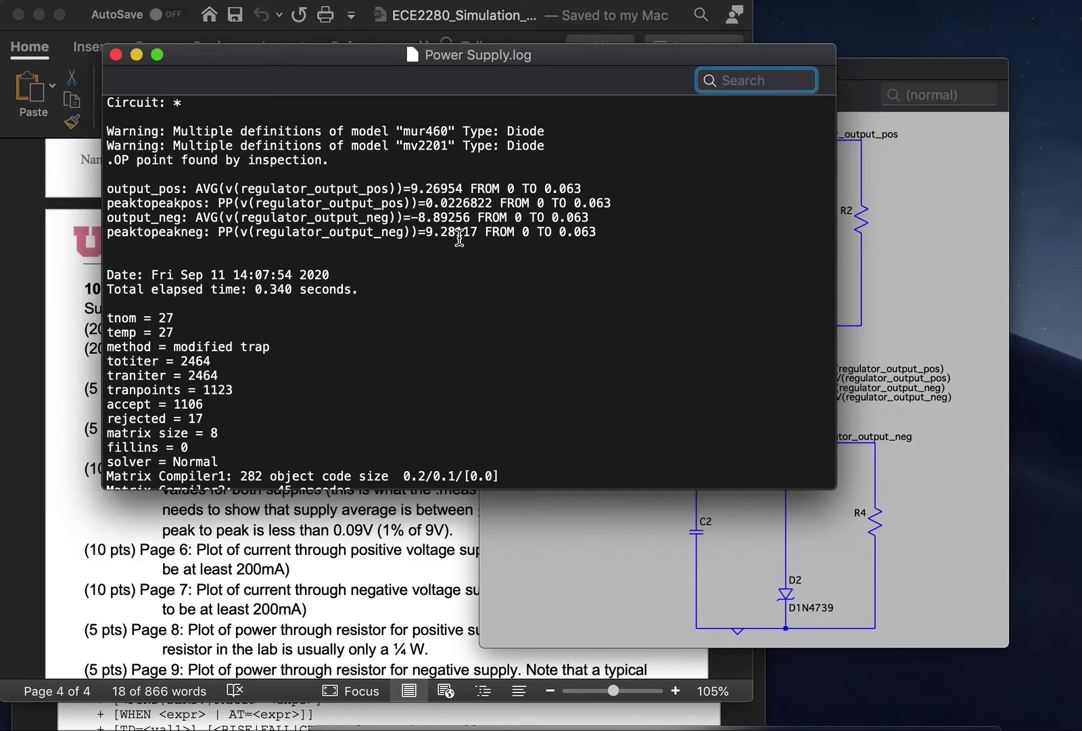
drag(106, 188, 638, 232)
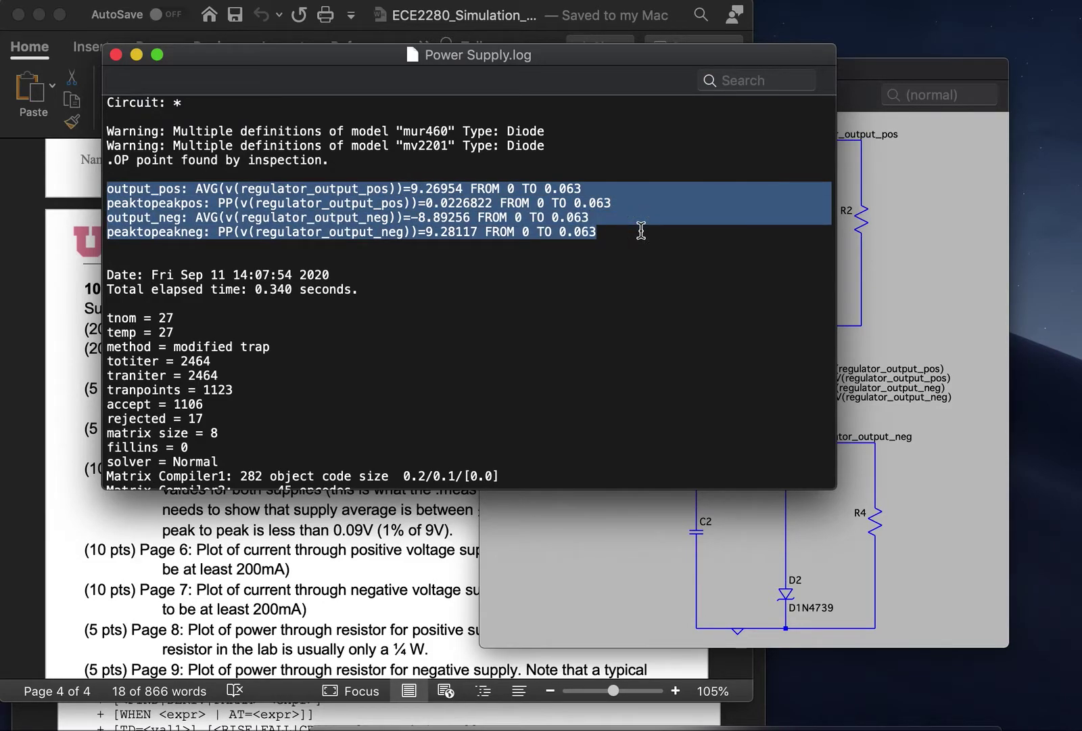
click(463, 217)
drag(425, 216, 472, 216)
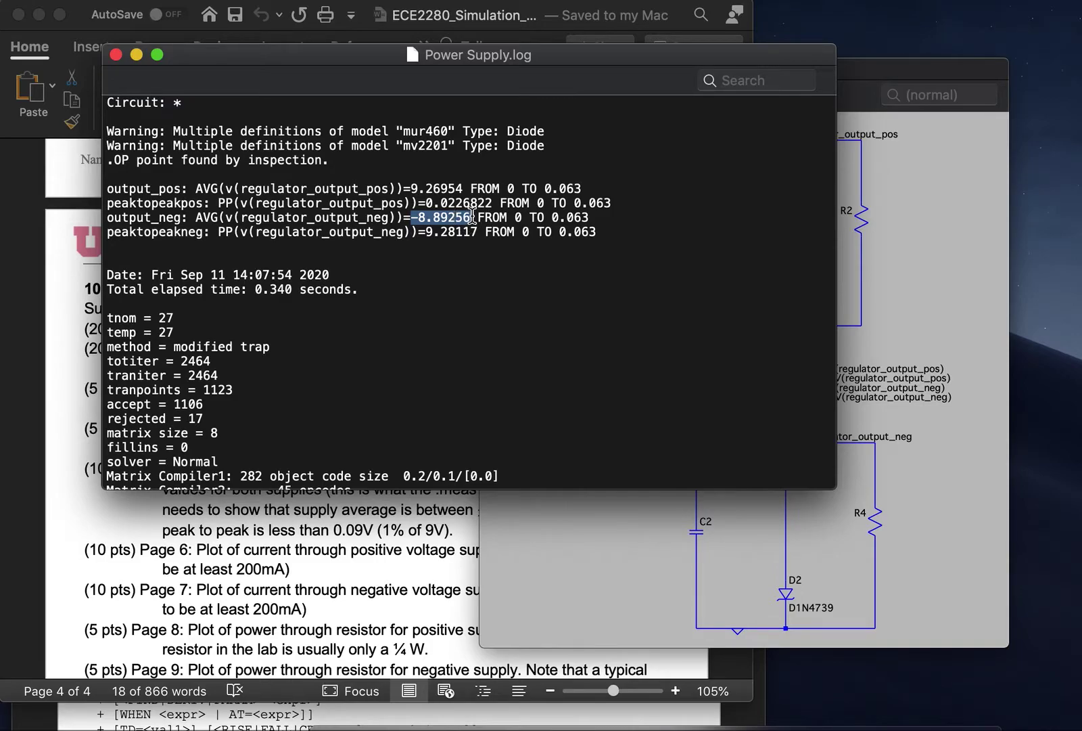
drag(425, 232, 479, 231)
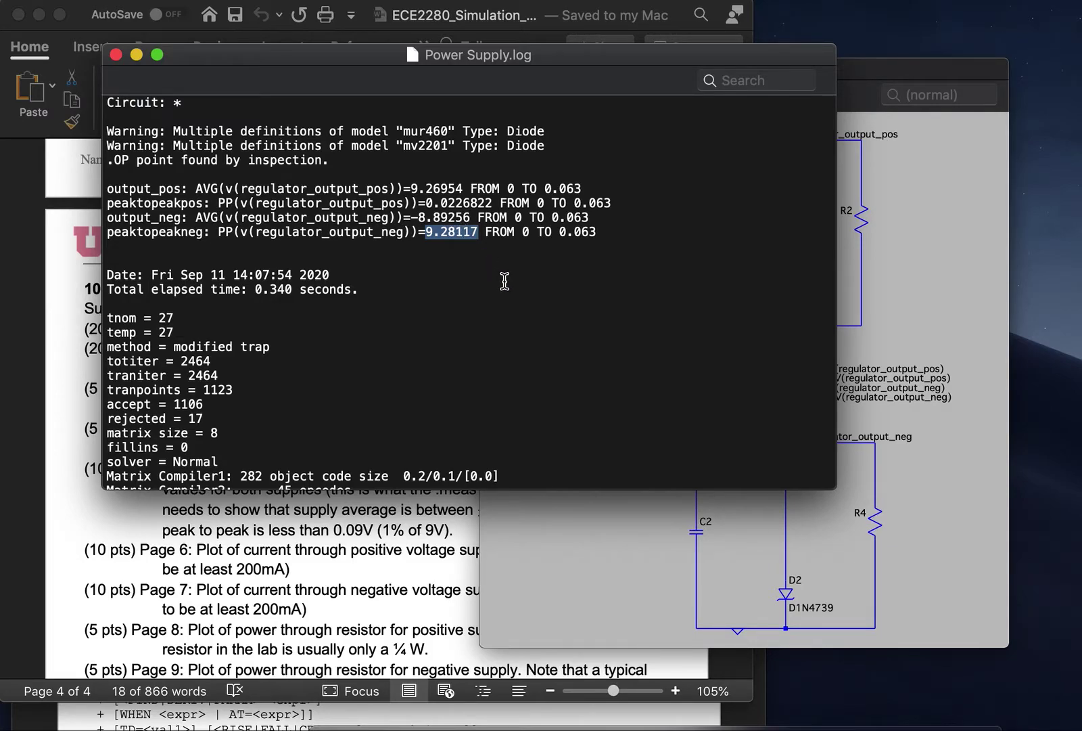
drag(426, 203, 494, 202)
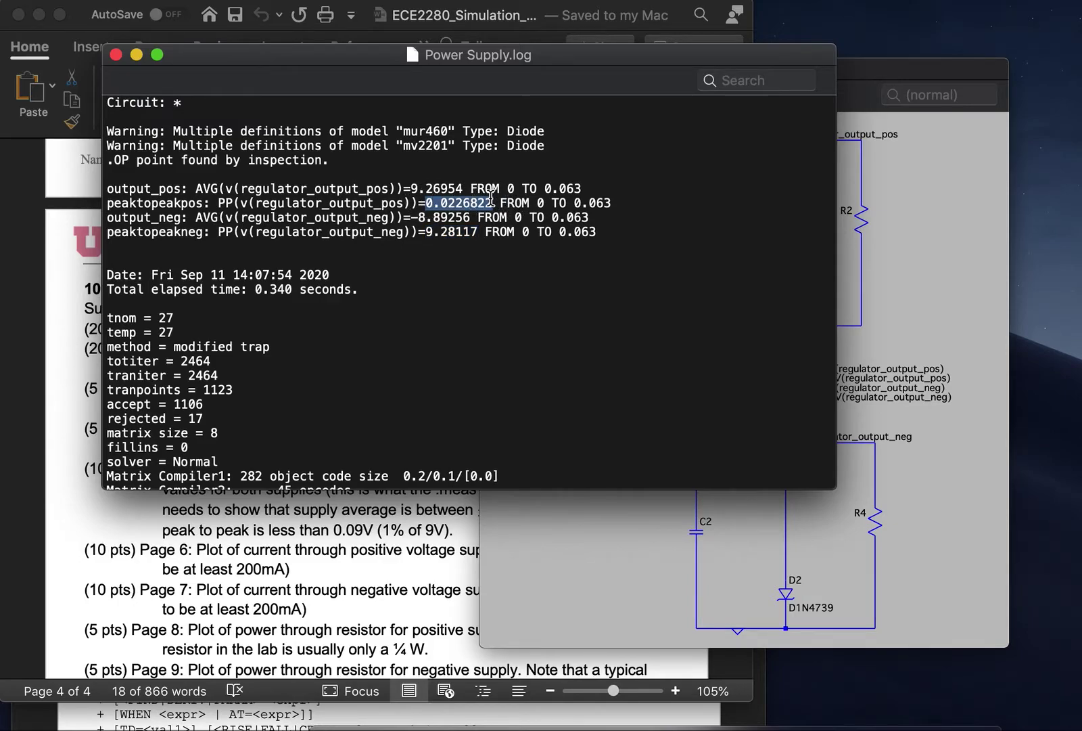
click(115, 55)
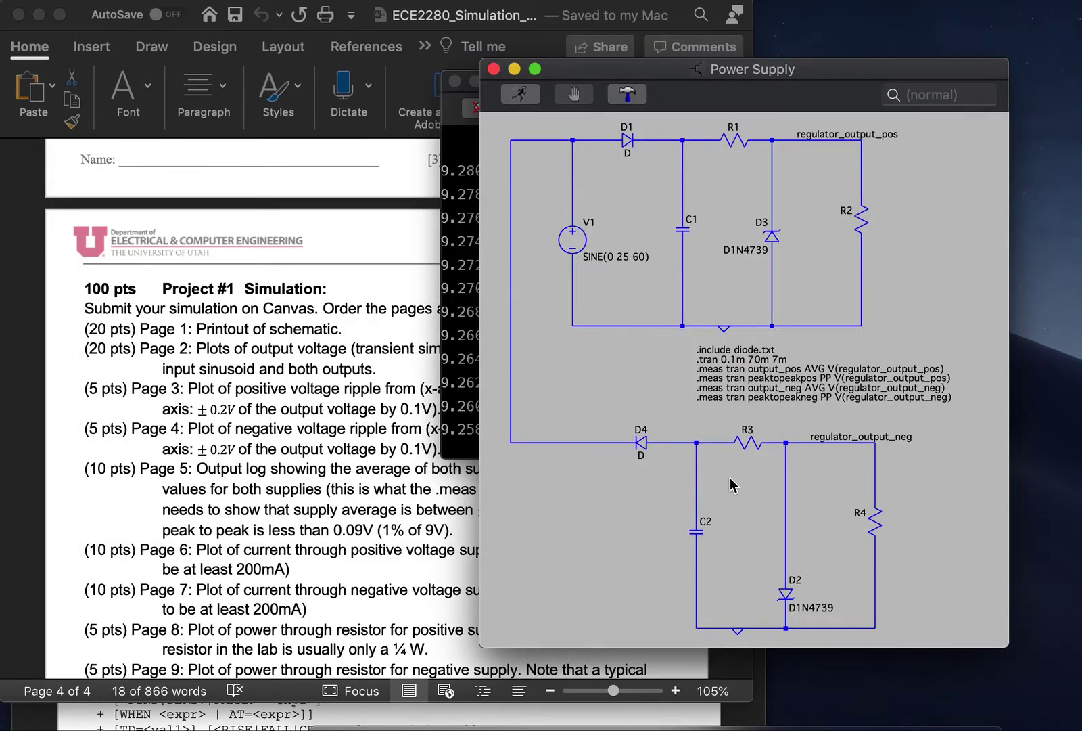
Set the positive ripple plot's vertical axis to 9.1–9.5 V with 0.1 V ticks.
click(438, 193)
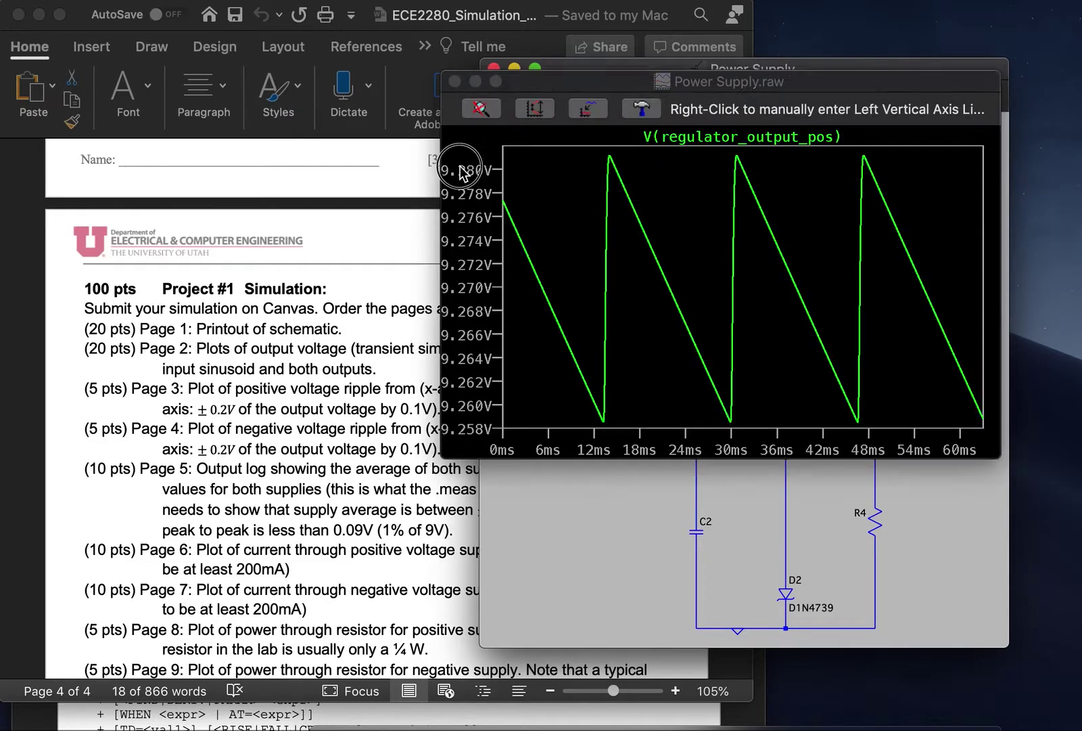
drag(646, 89, 382, 84)
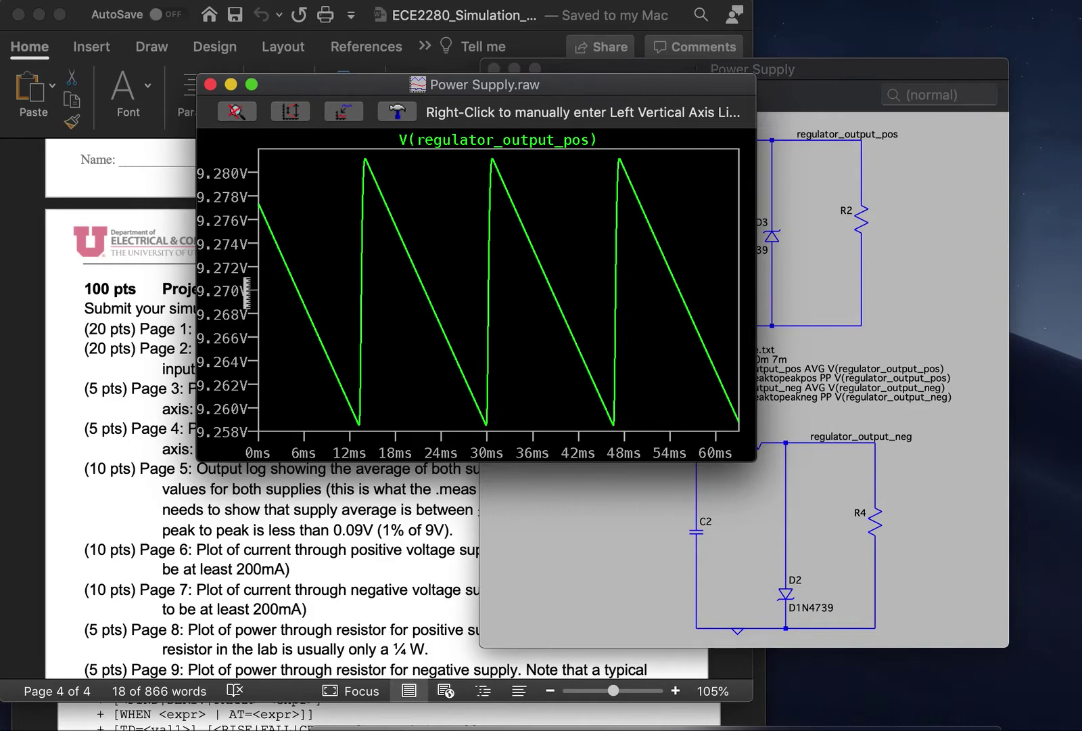
right_click(247, 291)
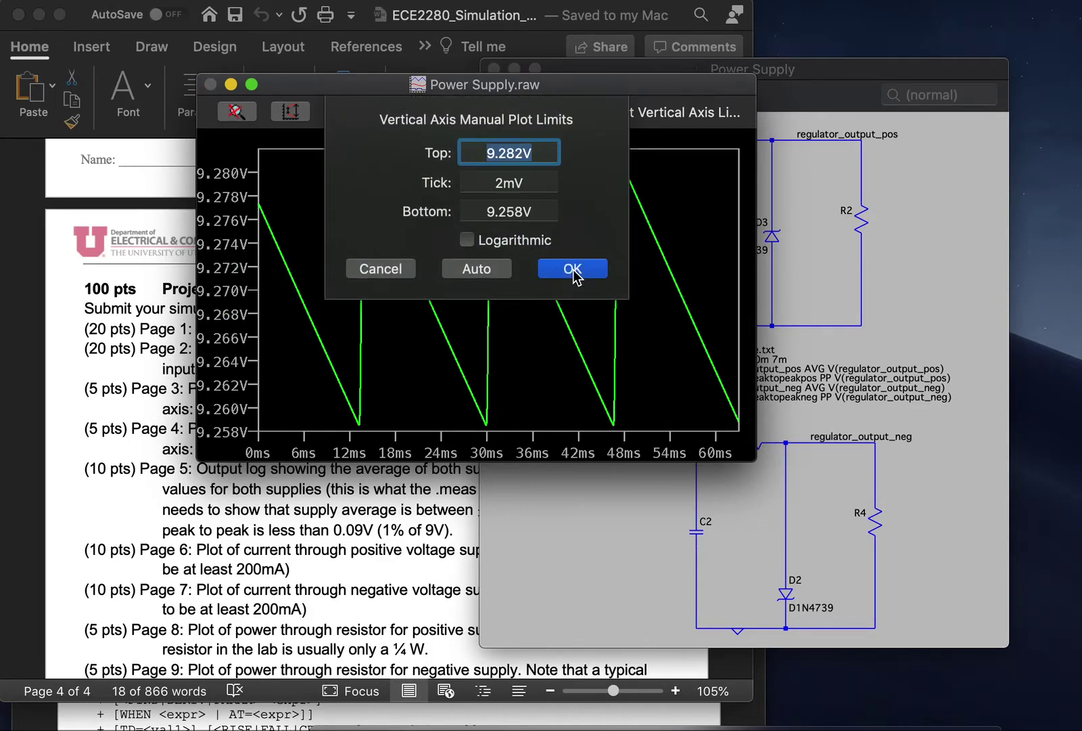
drag(589, 87, 804, 66)
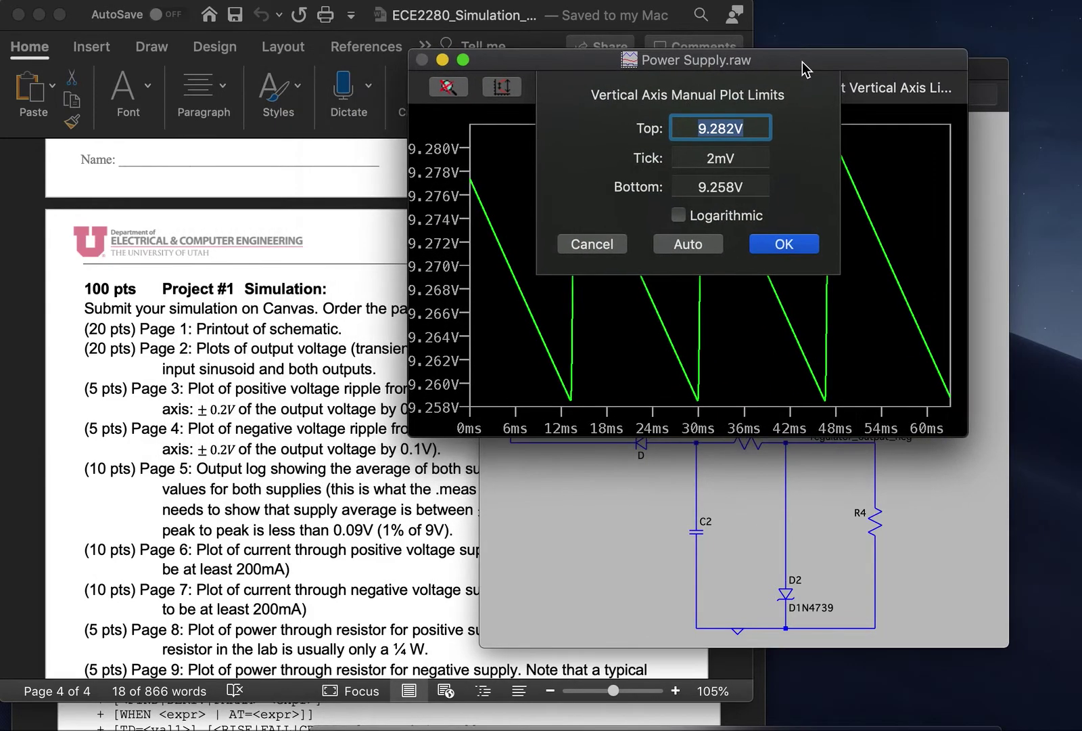
click(318, 585)
click(894, 207)
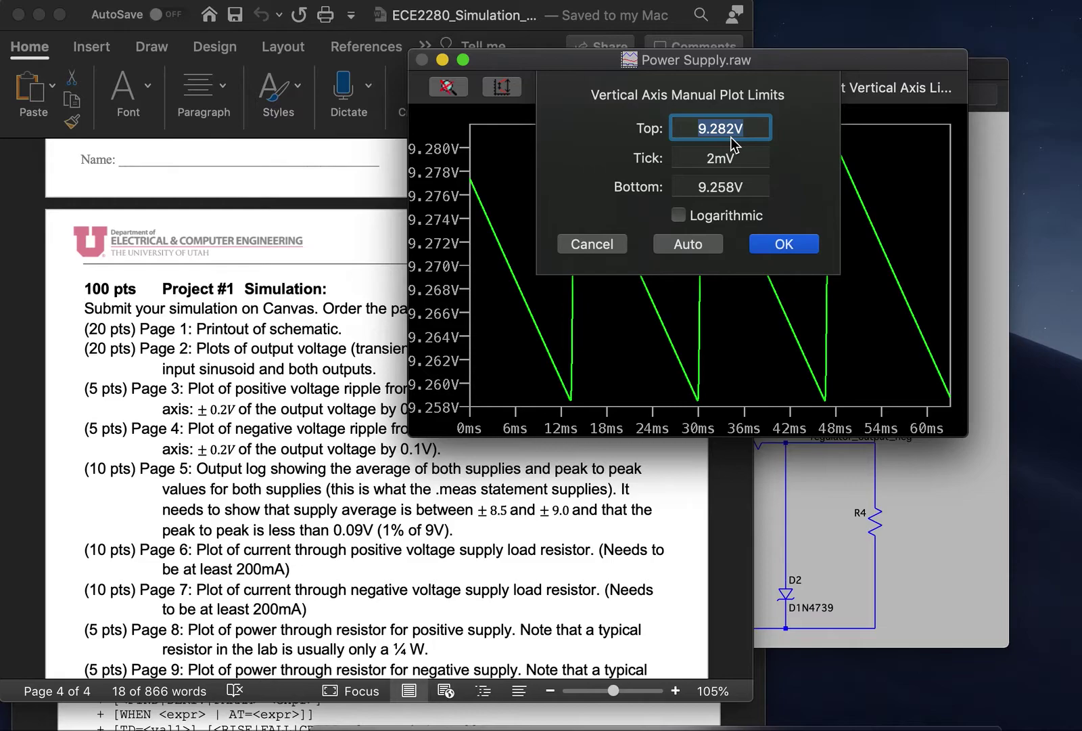
text(9.5)
key(Tab)
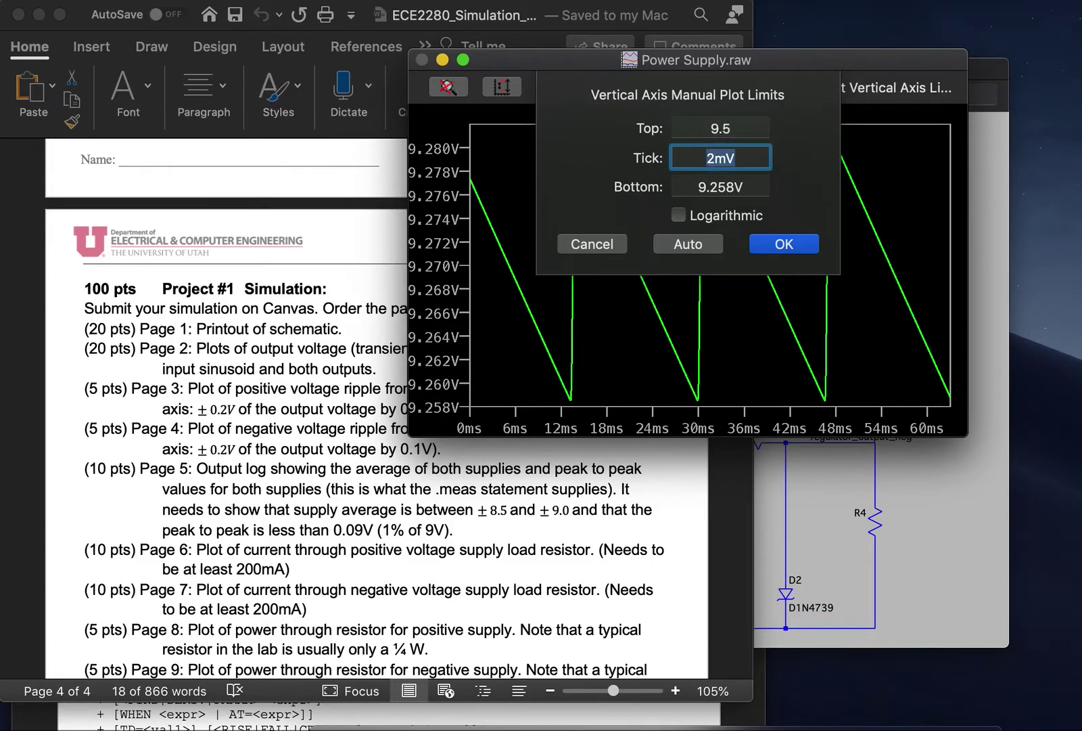
click(670, 379)
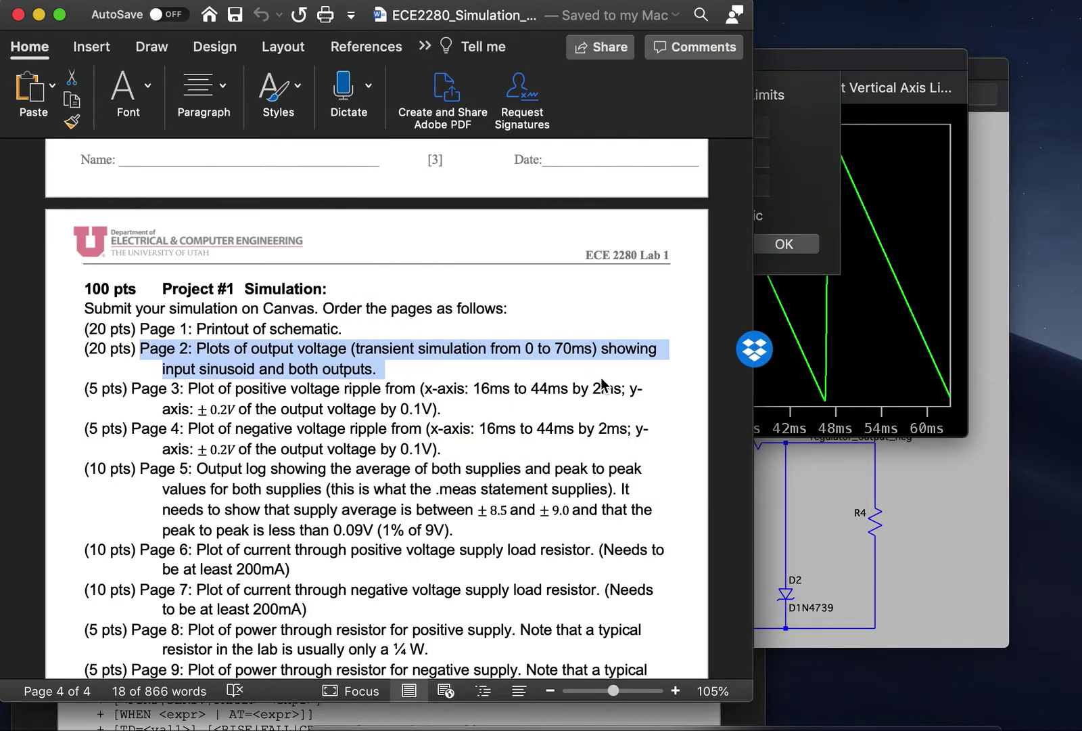
click(791, 222)
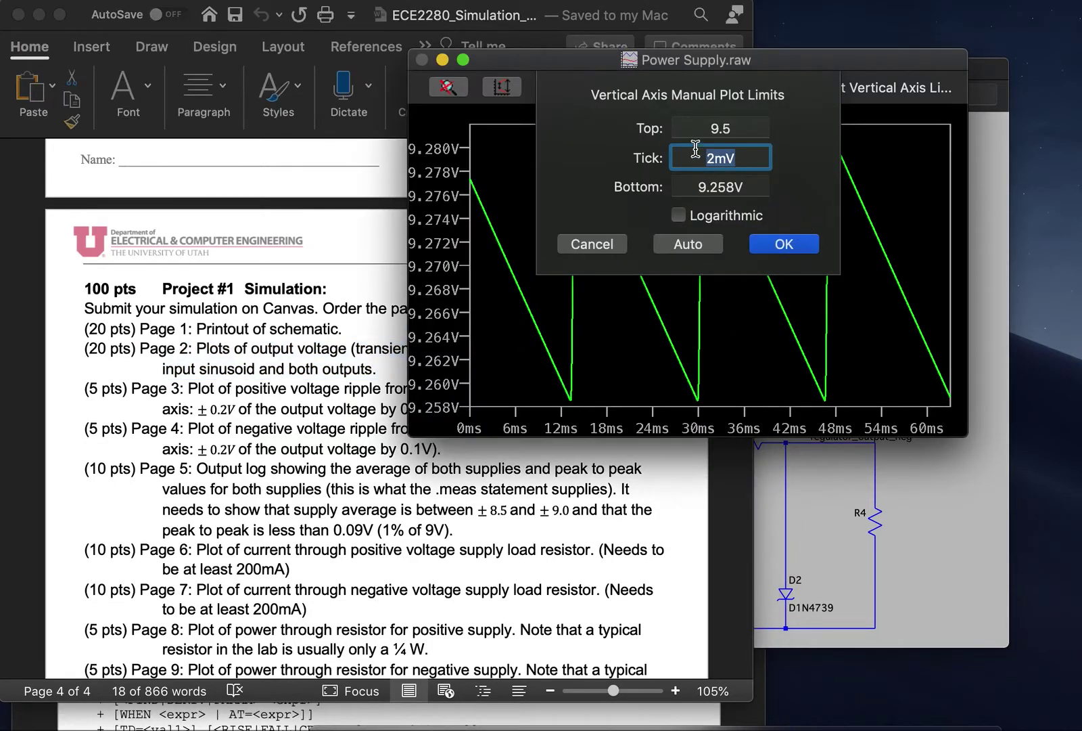
click(342, 460)
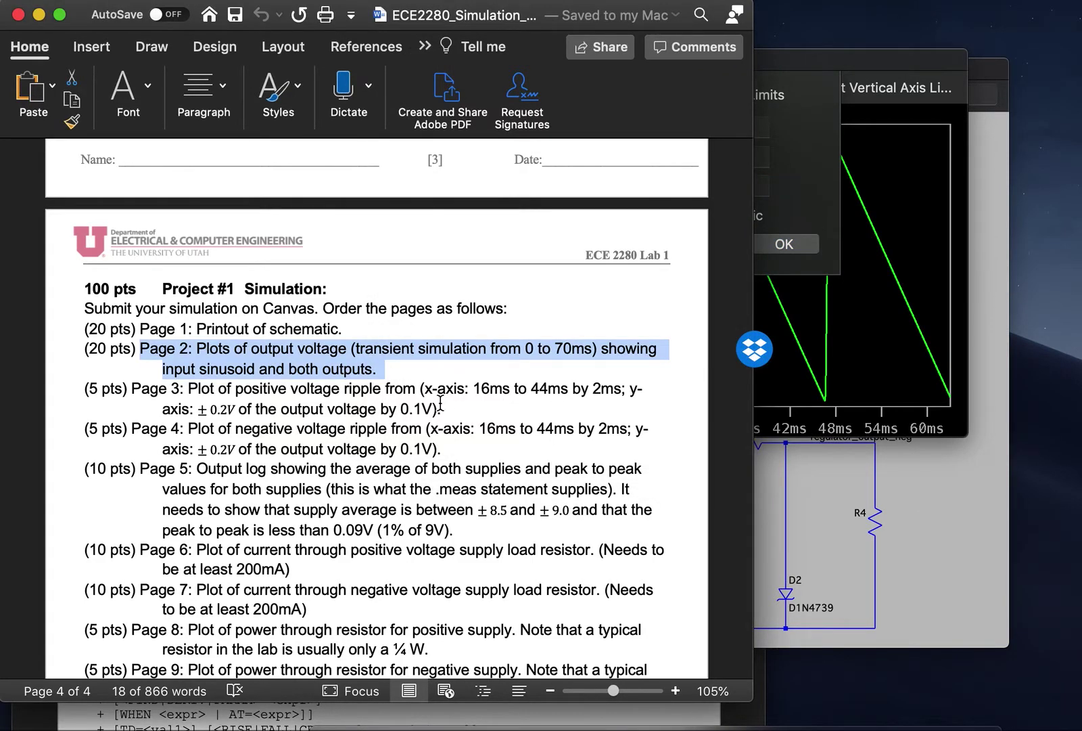
click(801, 164)
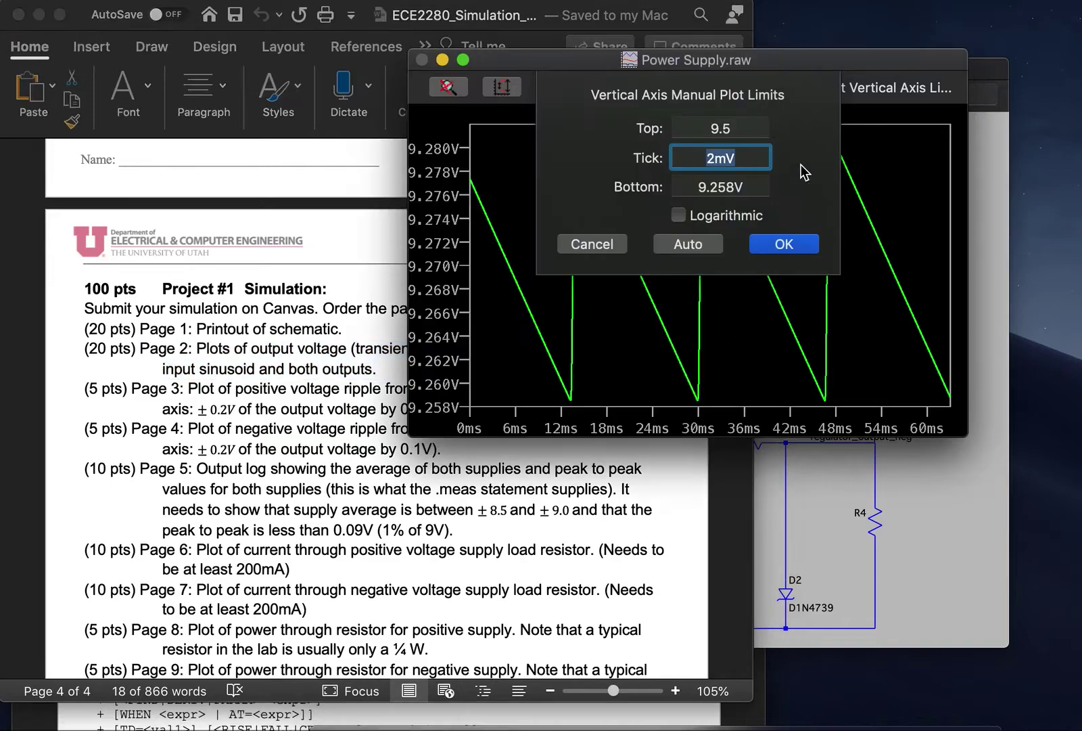
text(0.1V)
key(Tab)
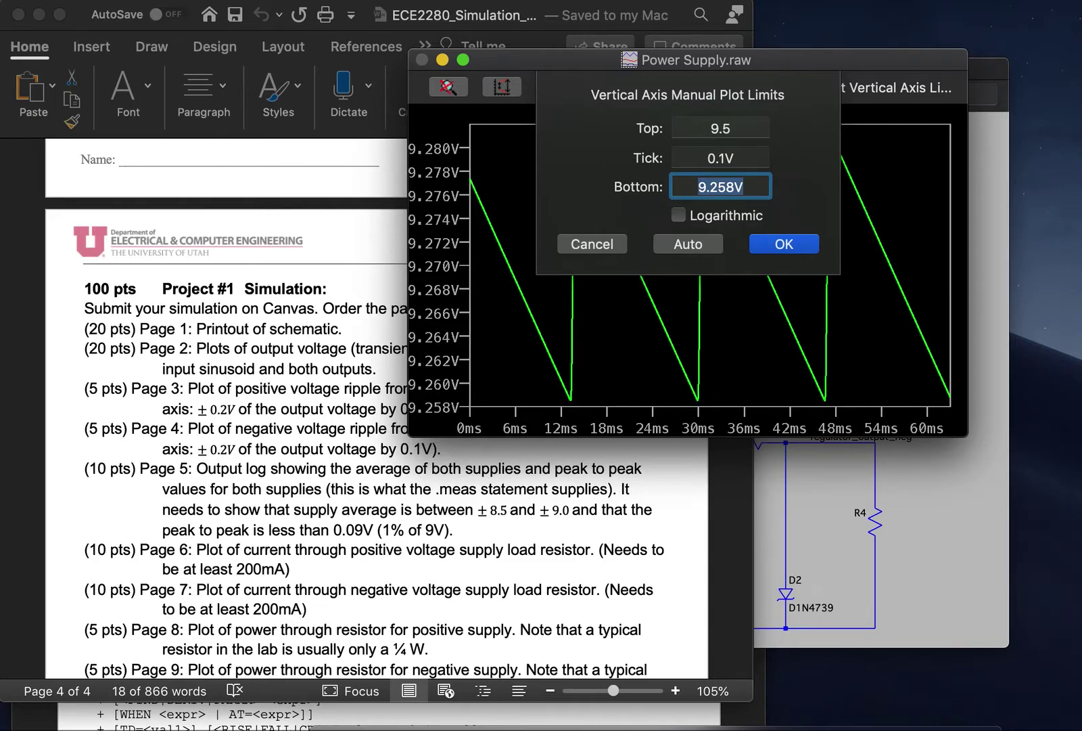
text(9.1)
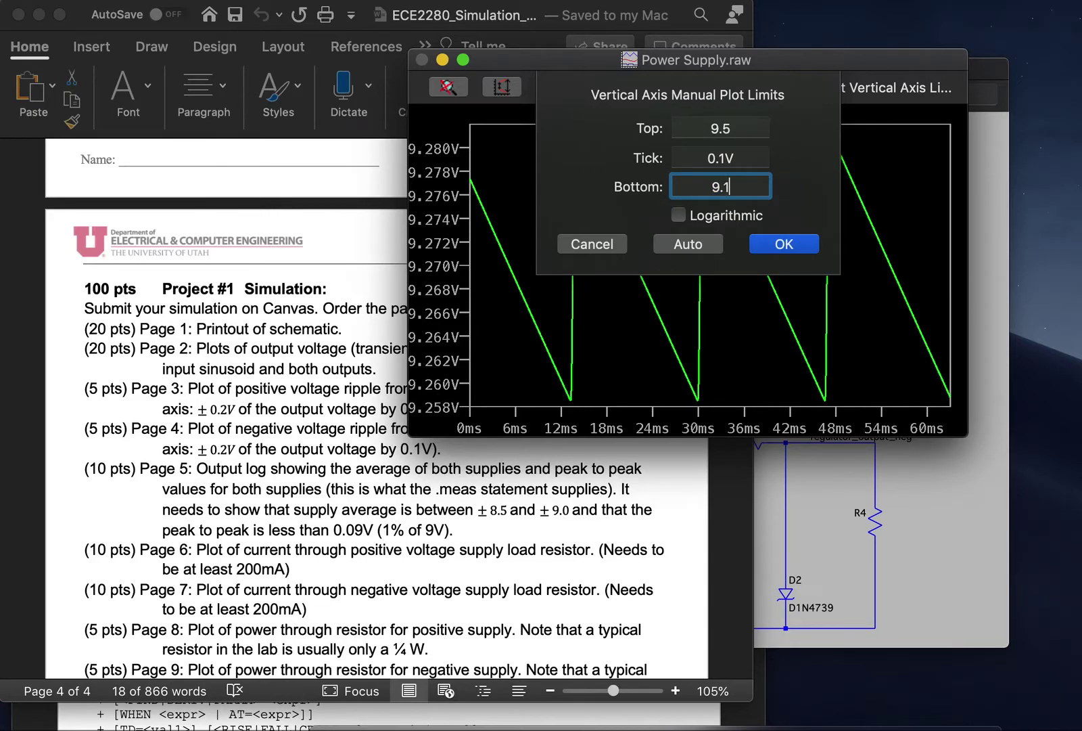
click(785, 244)
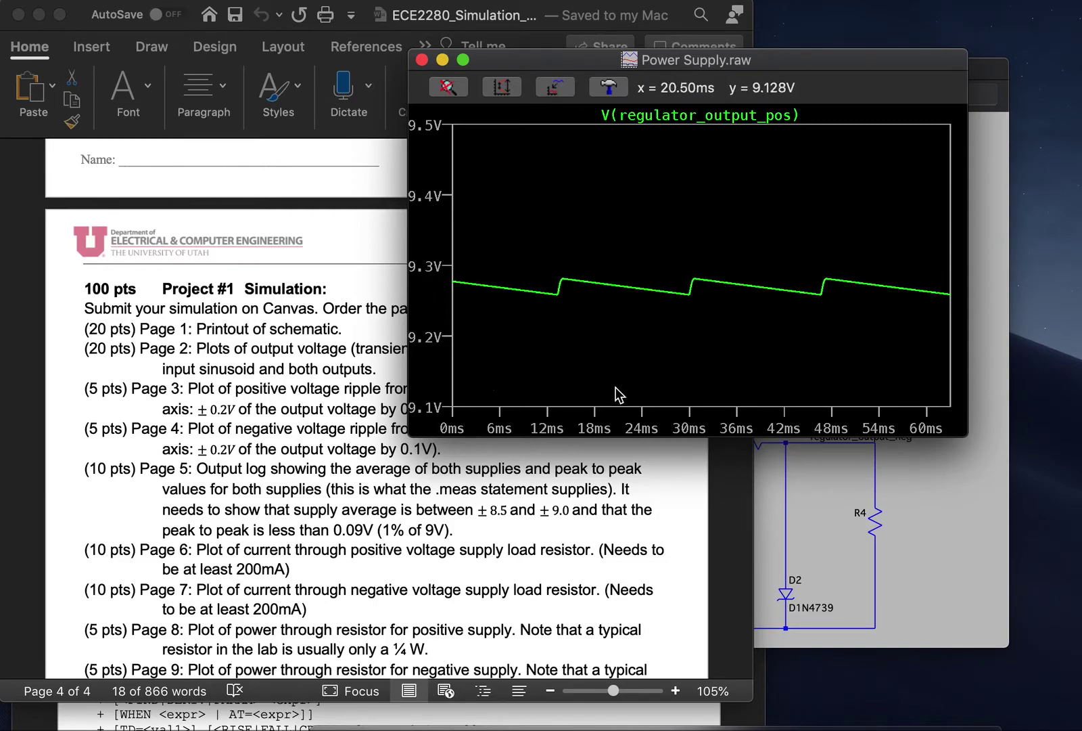
Set the time axis to 16–44 ms with 2 ms ticks, then close the plot.
right_click(616, 420)
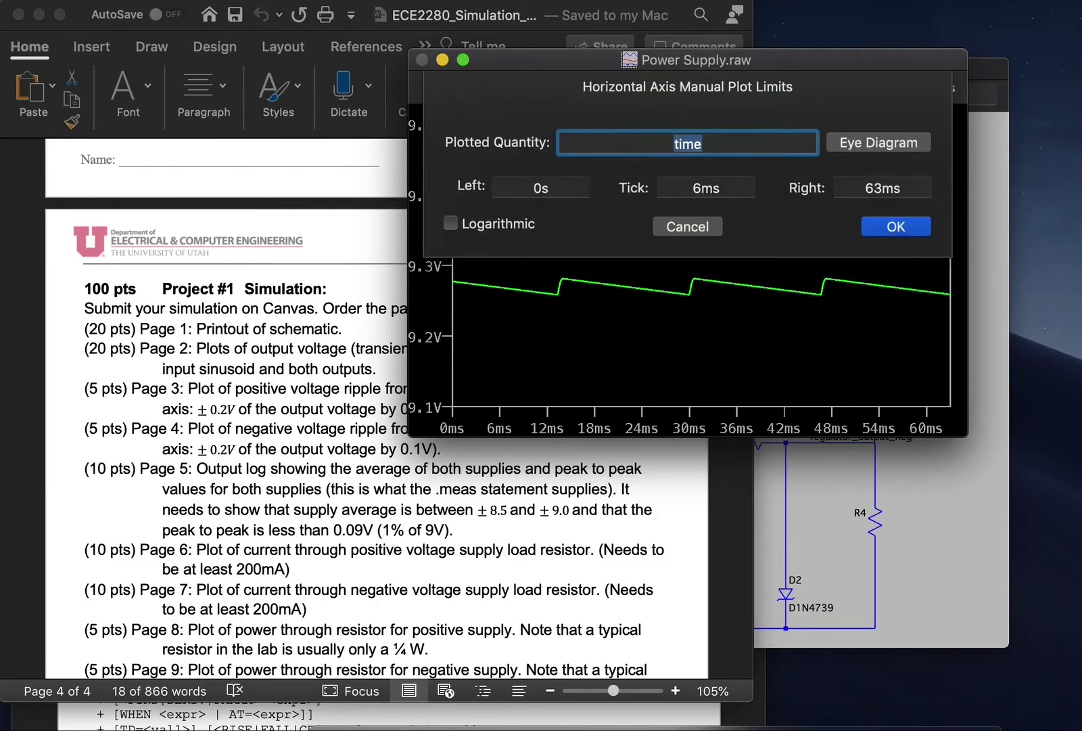
click(450, 491)
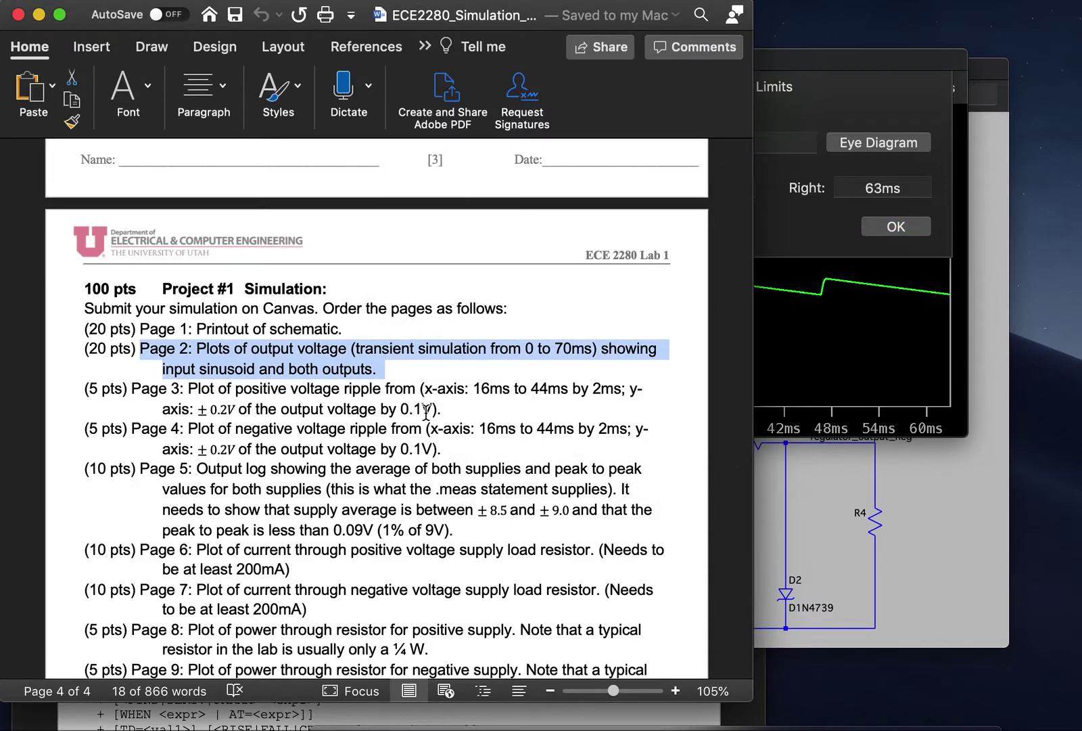
drag(476, 387, 621, 384)
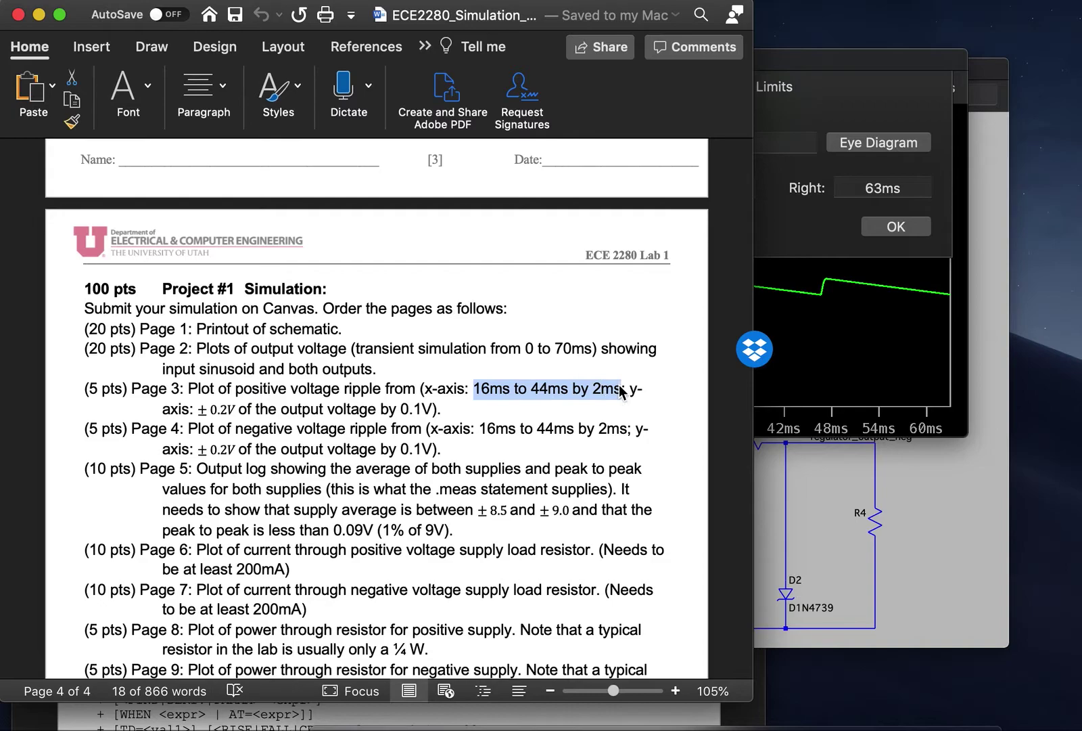
click(845, 204)
click(547, 180)
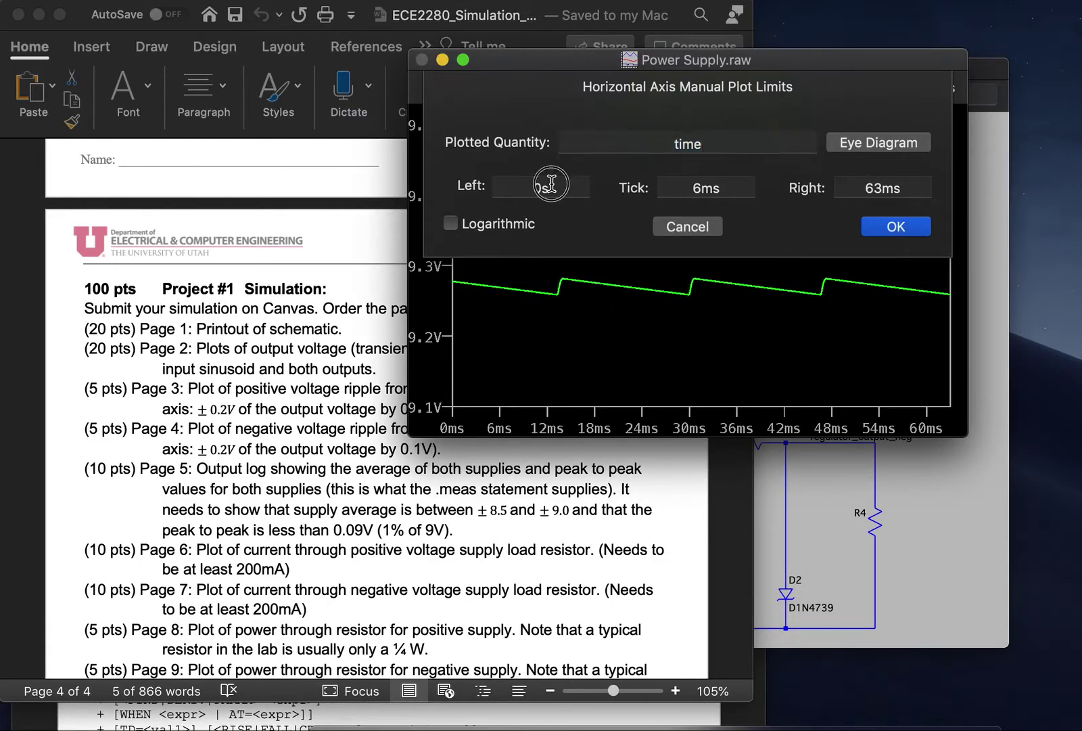
text(16m)
key(Tab)
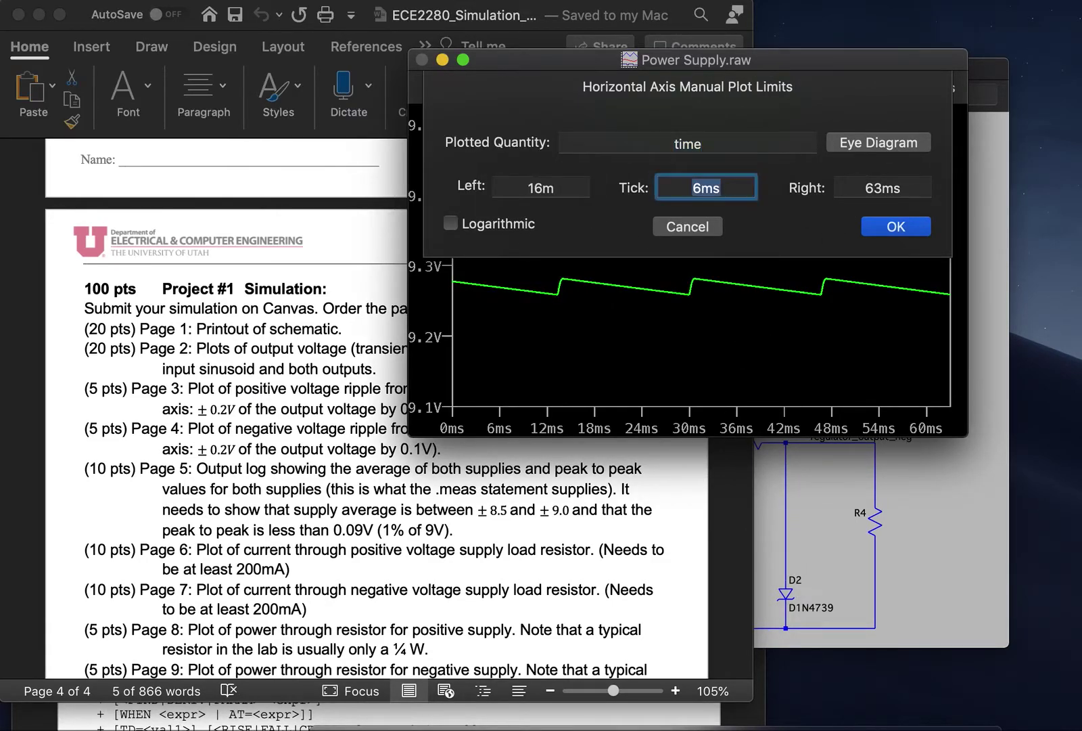
text(44ms)
key(Tab)
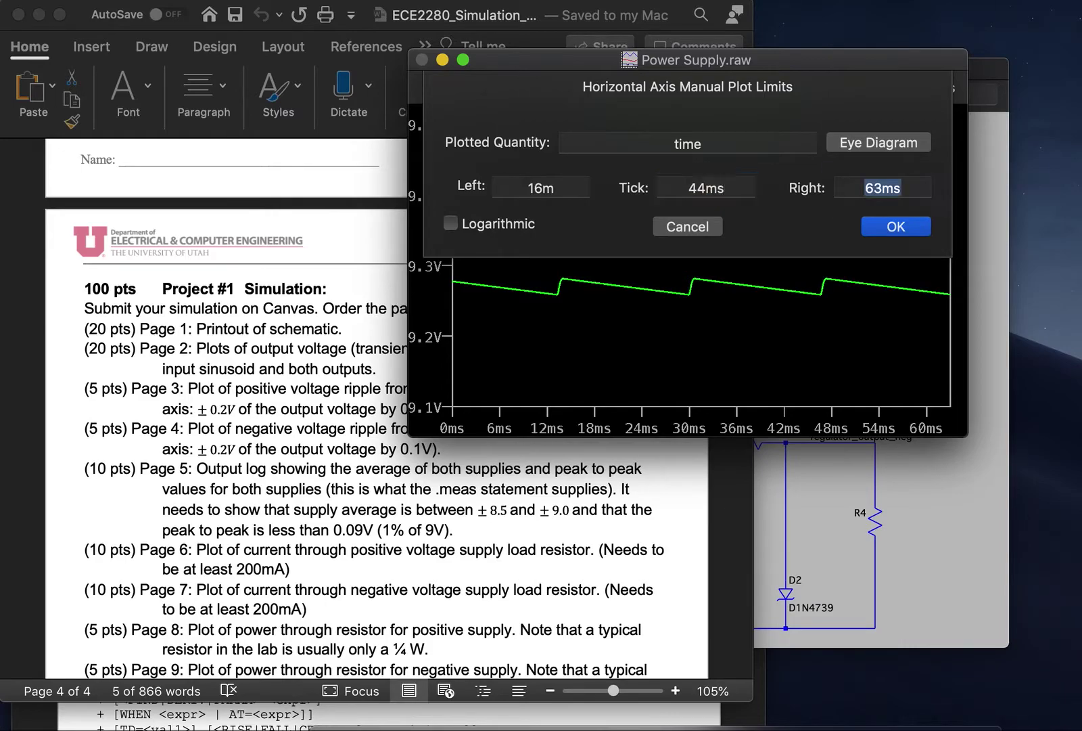
text(~)
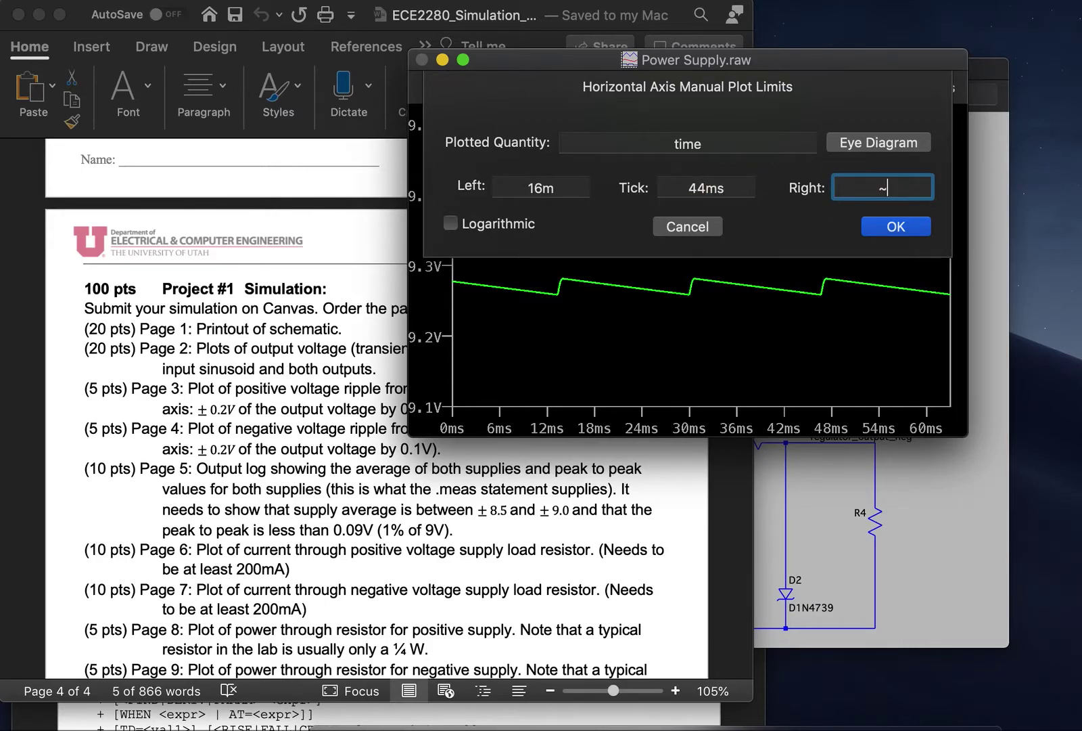
text(44m)
drag(731, 181, 684, 181)
text(2m)
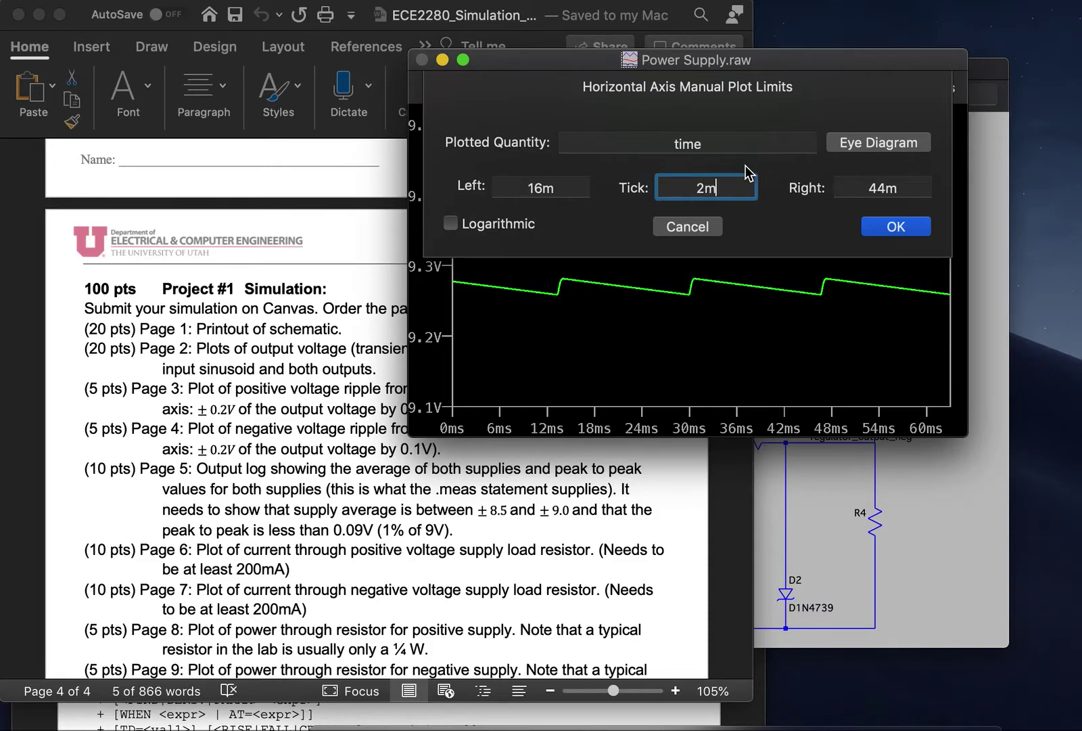
click(919, 228)
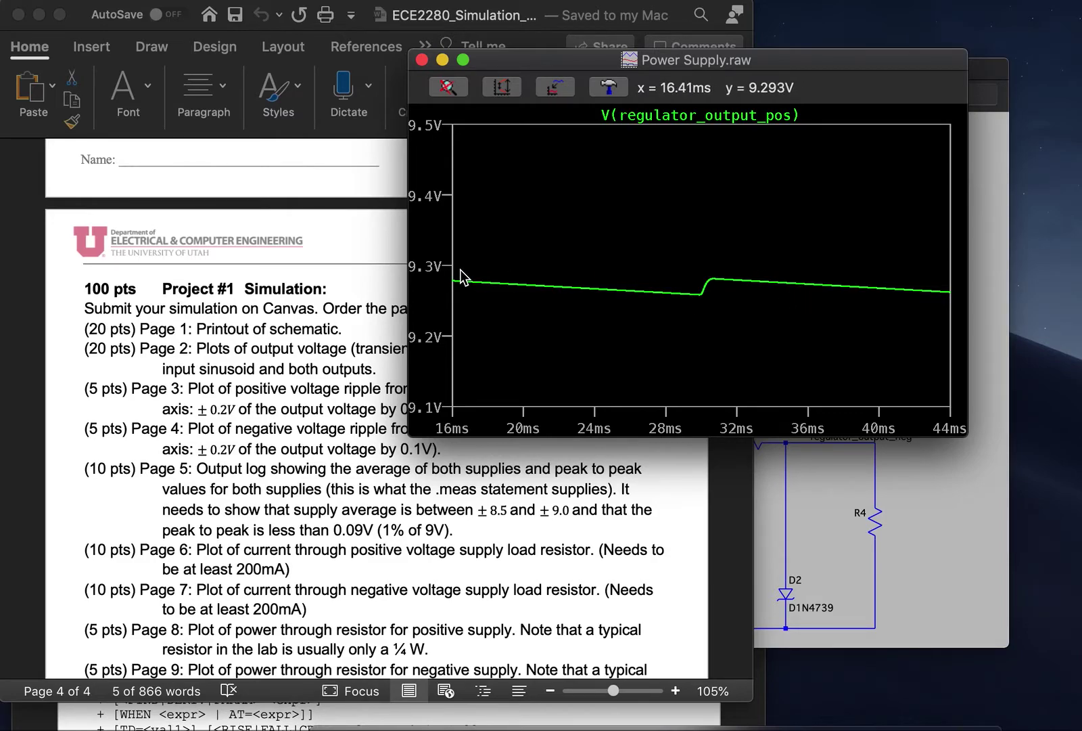
drag(810, 63, 731, 38)
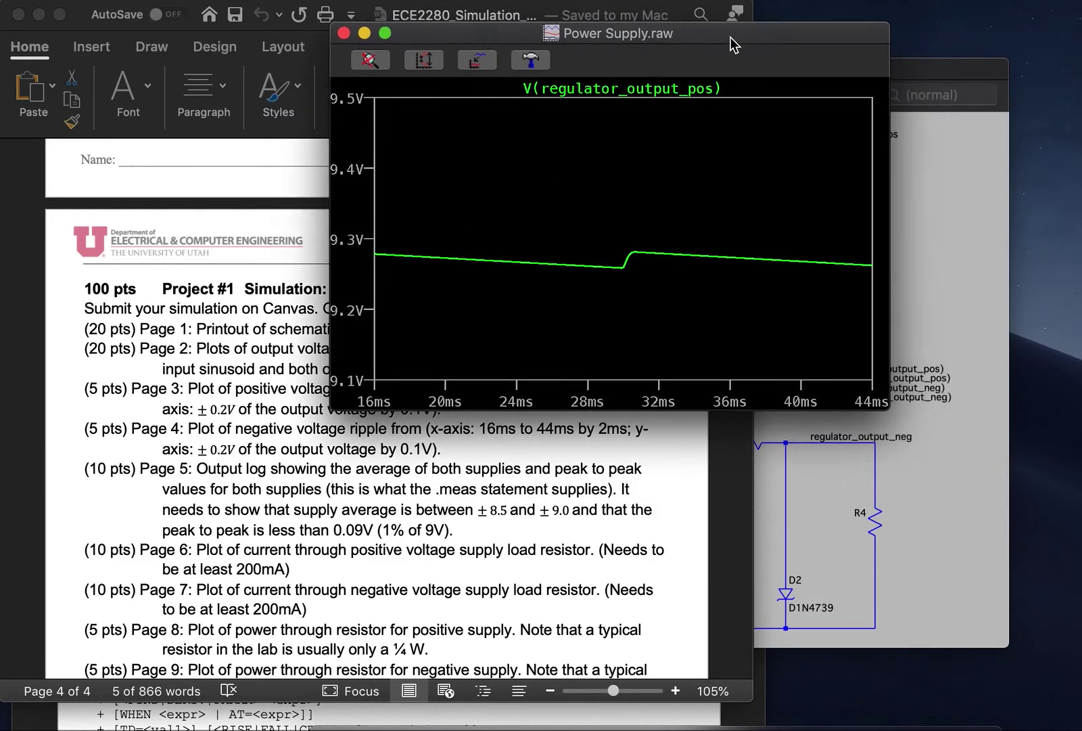
click(343, 33)
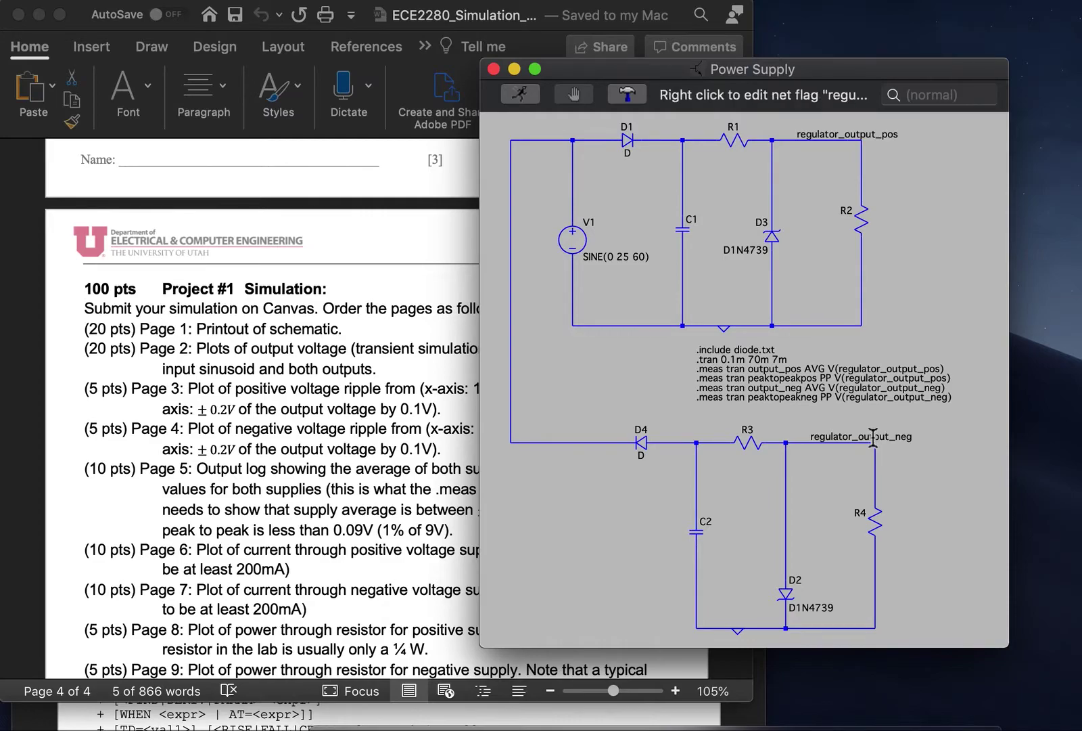
Re-run the simulation and plot V(regulator_output_neg) on its own.
click(519, 95)
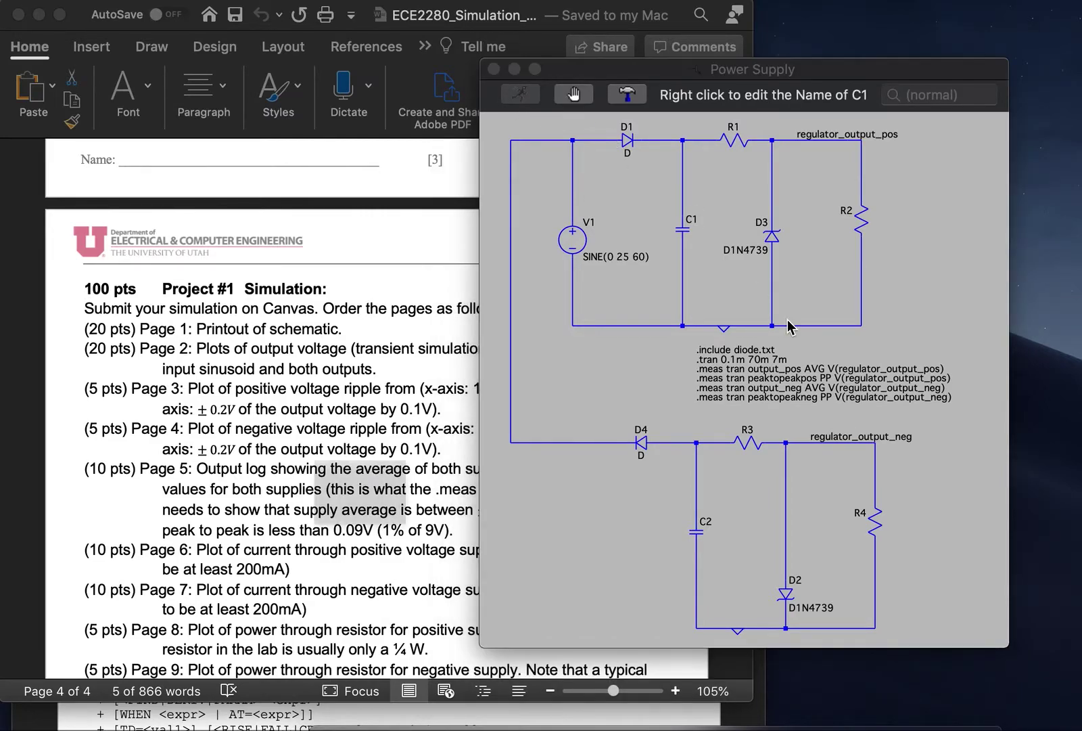
click(873, 445)
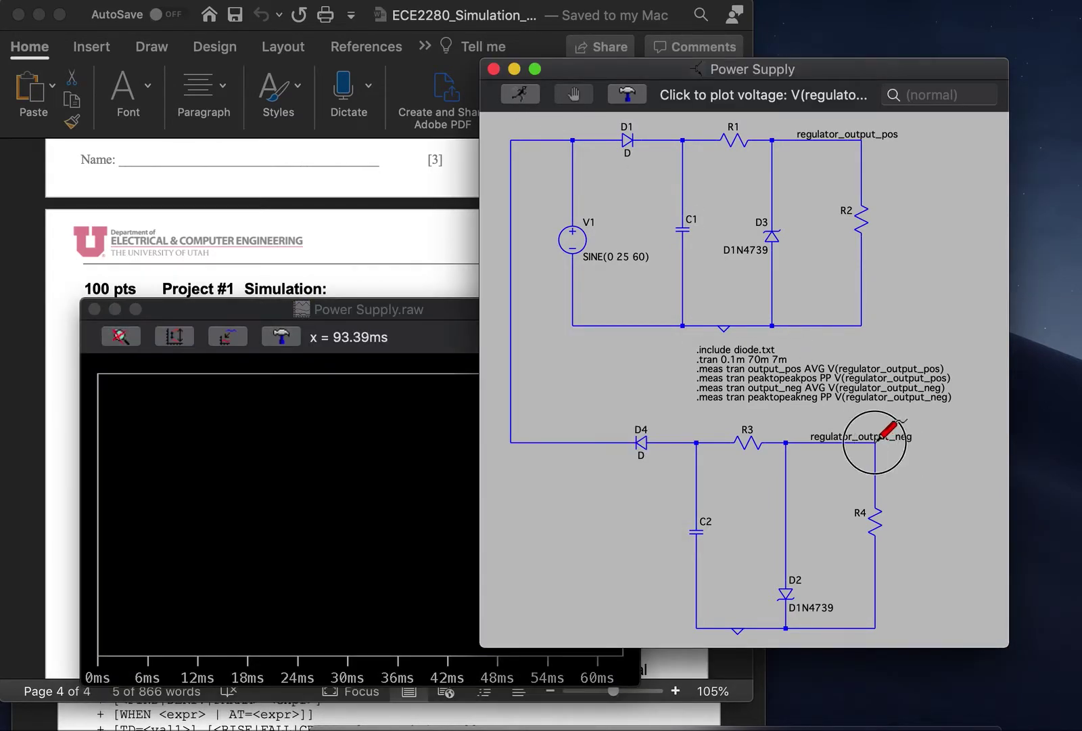
click(880, 438)
drag(350, 312, 525, 172)
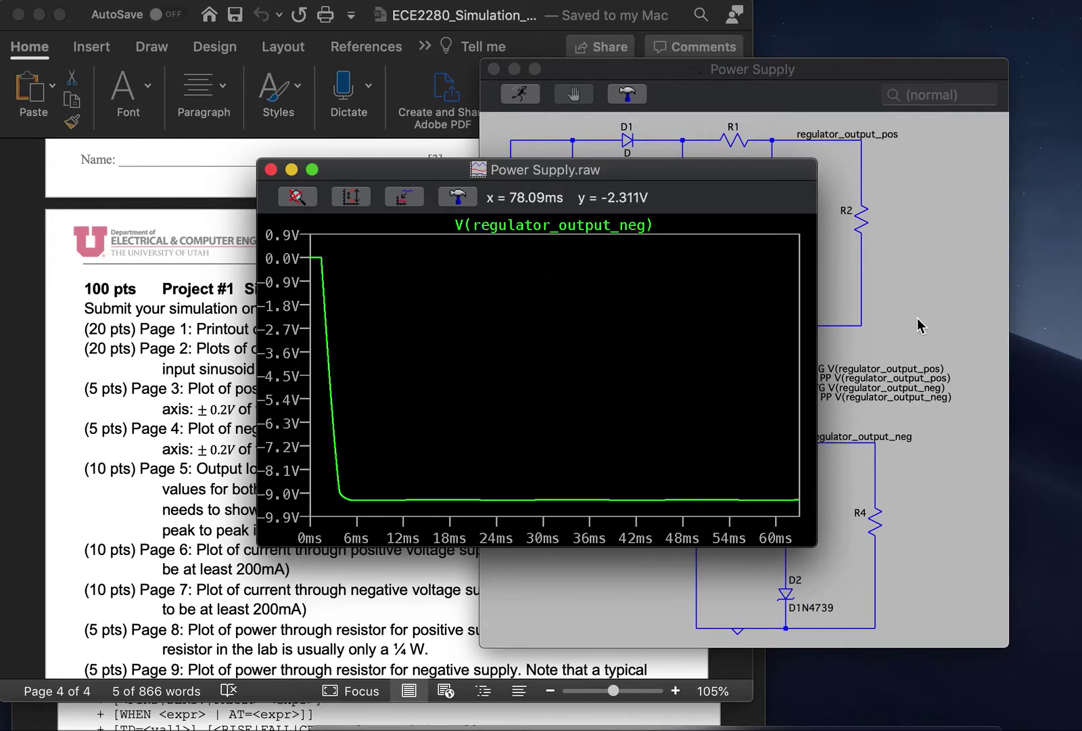
click(947, 327)
click(366, 382)
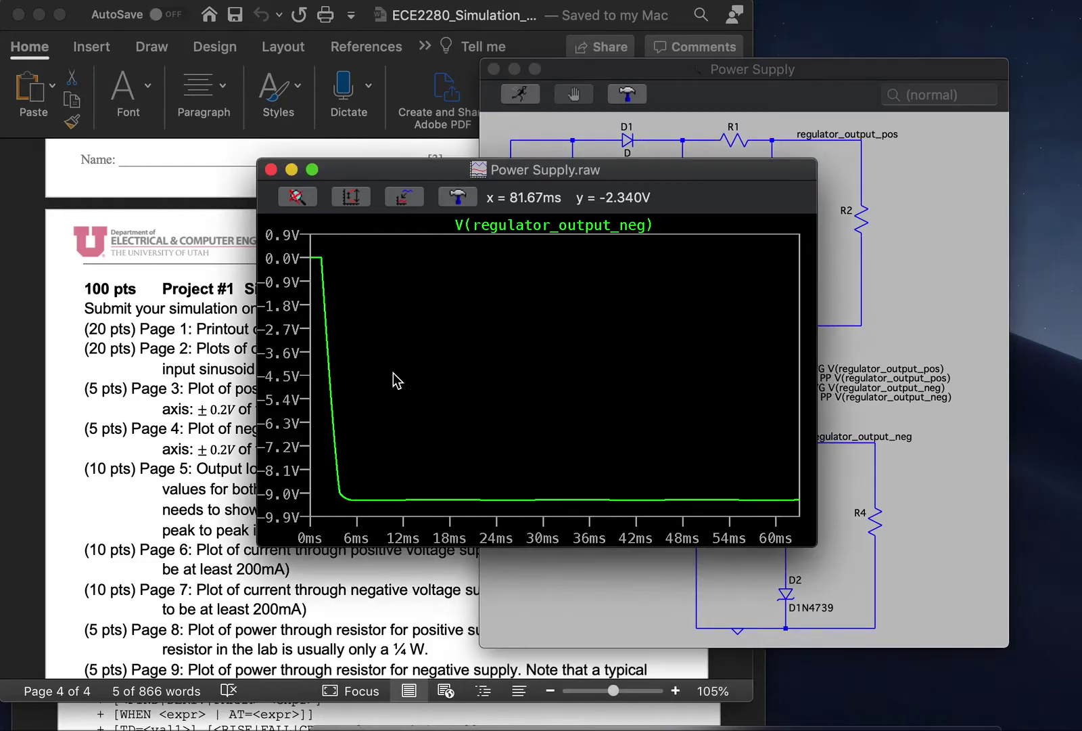
Set the time axis to Left 16m, Tick 2m, Right 44m.
click(498, 535)
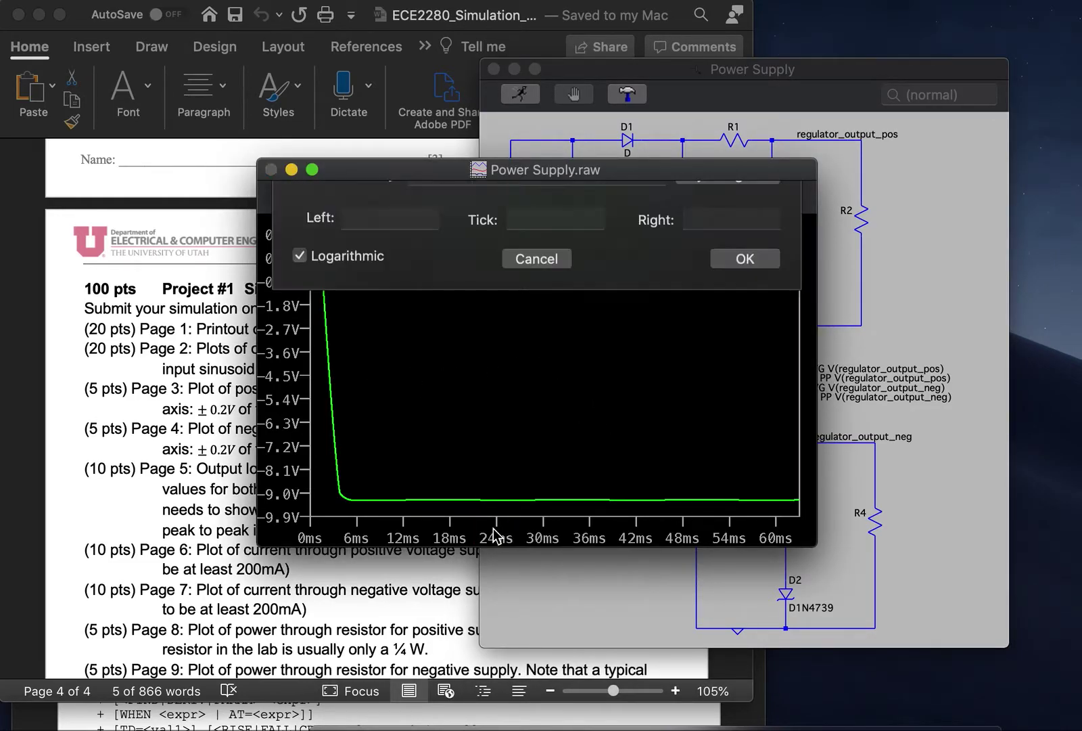
click(371, 299)
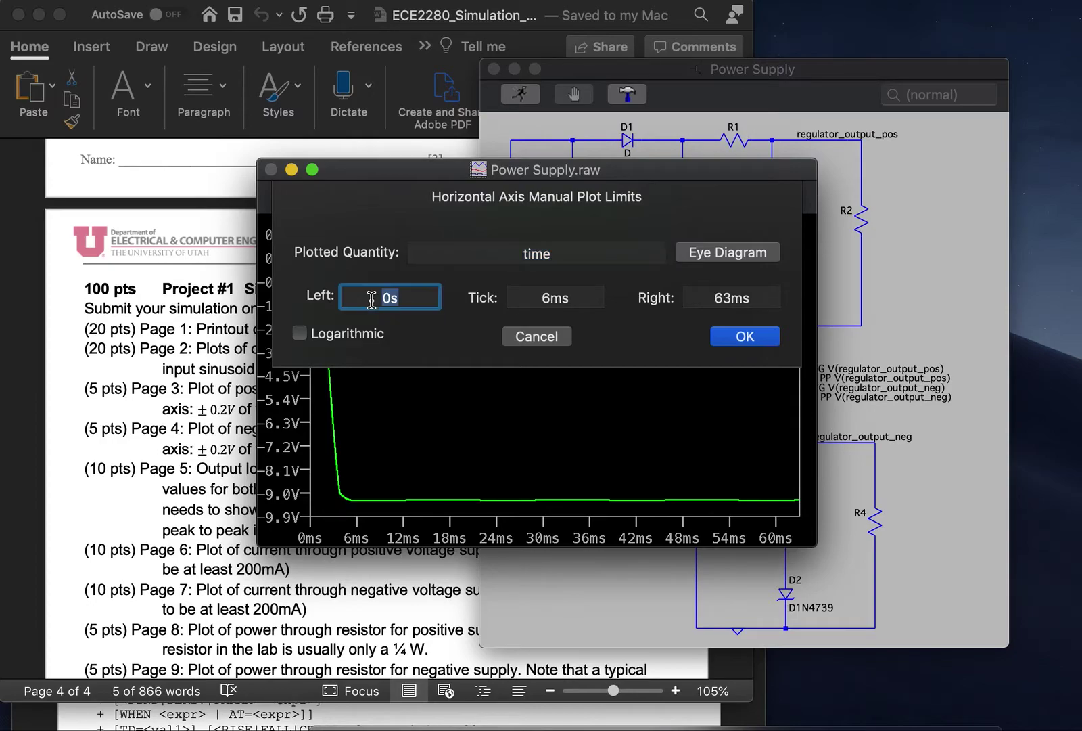
text(16m)
key(Tab)
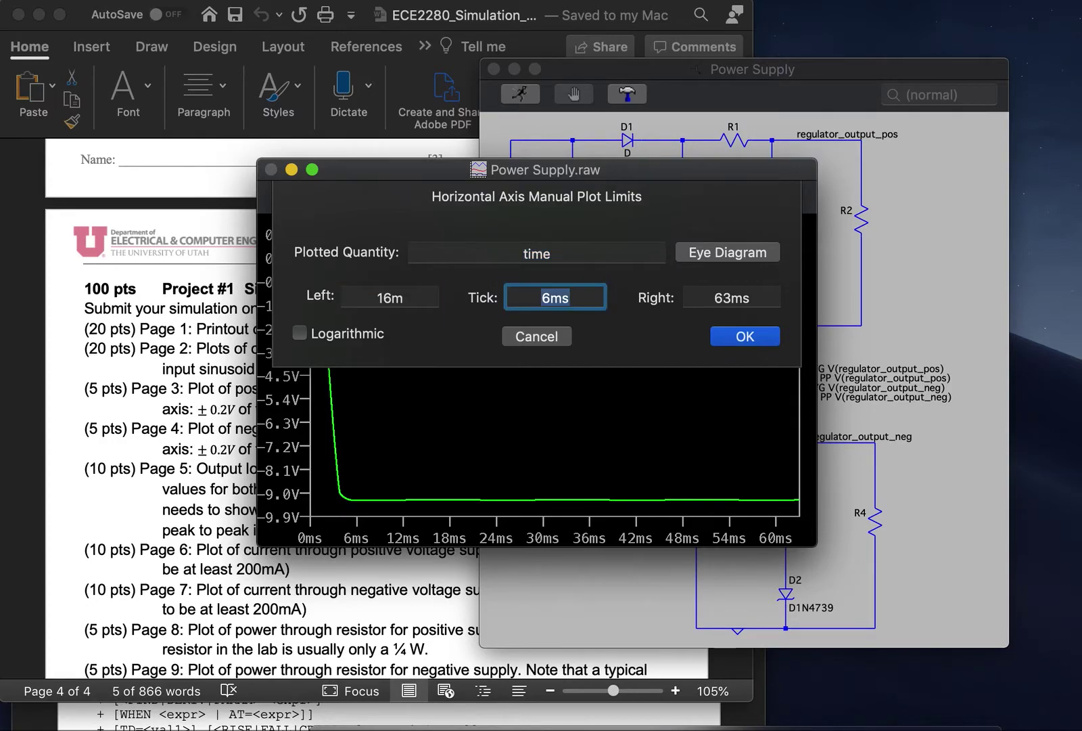
text(2m)
key(Tab)
text(44m)
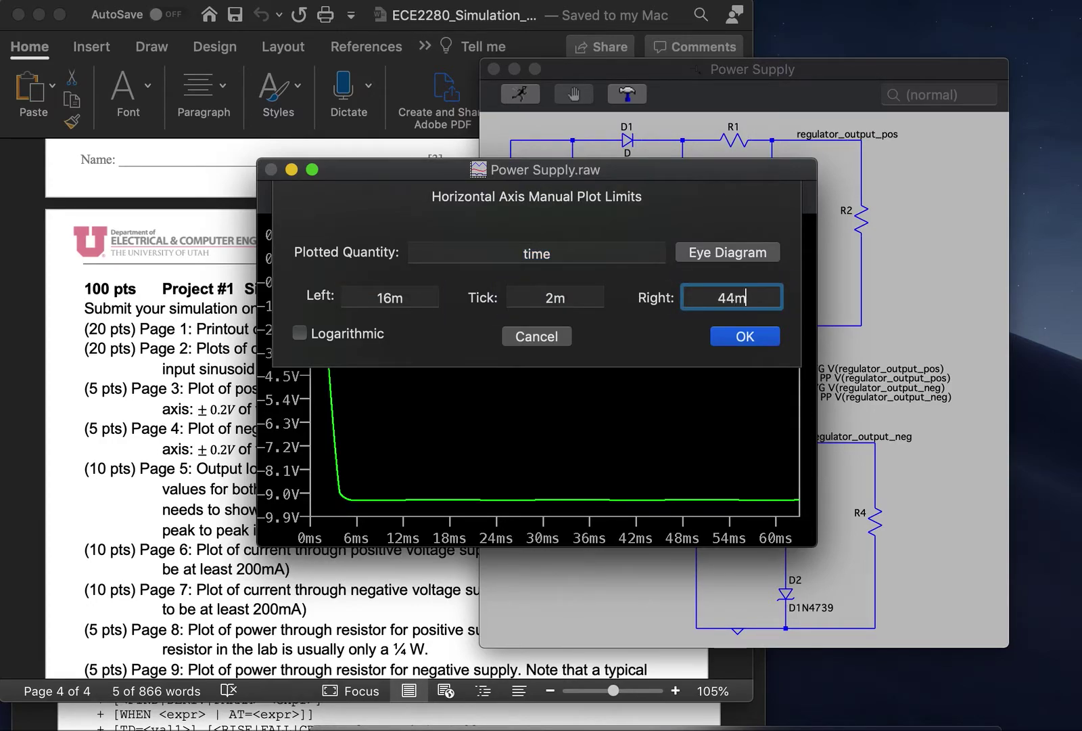
click(726, 336)
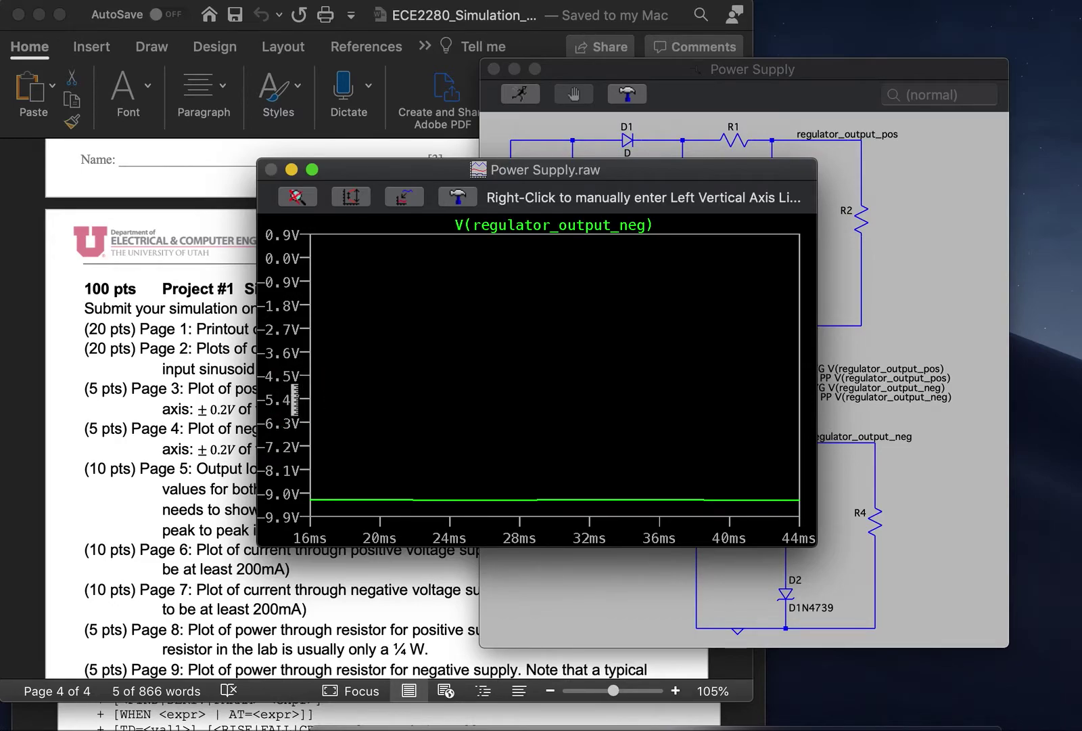
Set the vertical axis to bottom -9.5, tick 0.1, top -9.1 V, then close the plot.
right_click(294, 399)
click(556, 238)
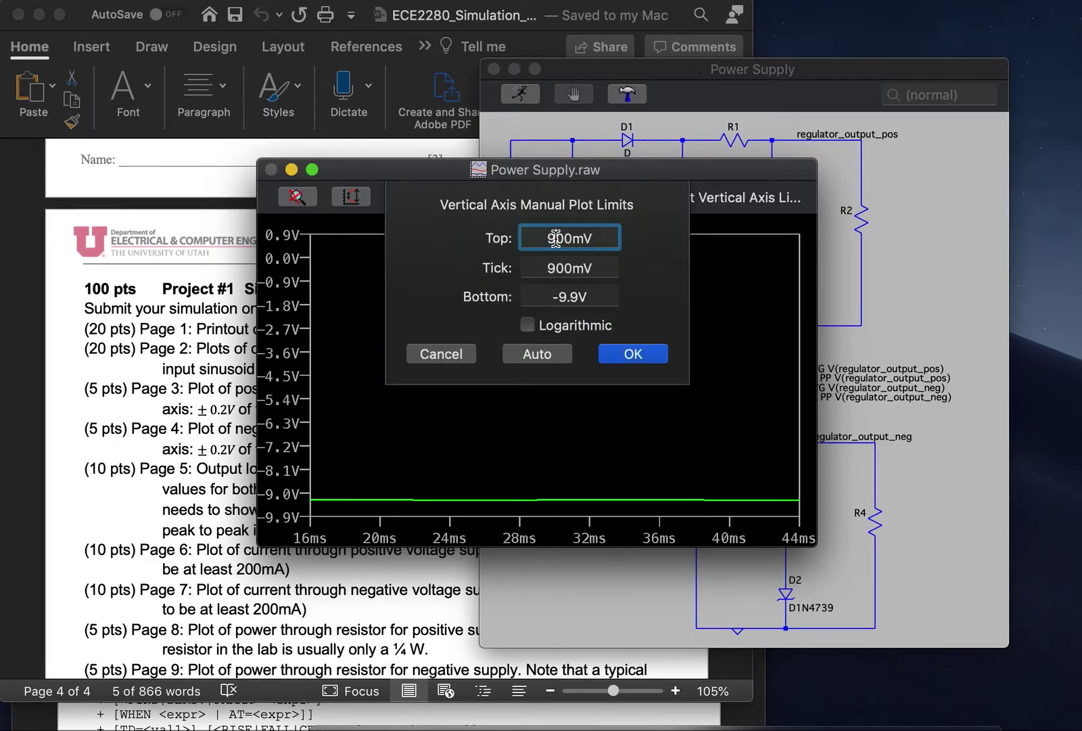
click(511, 241)
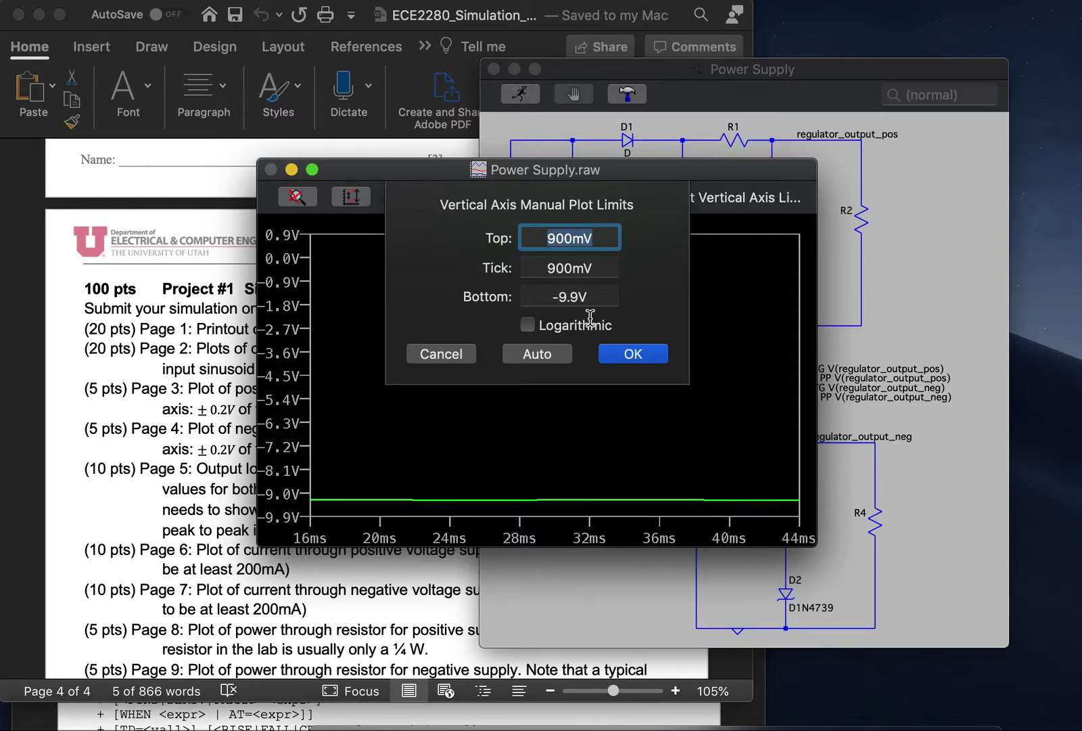
click(542, 295)
text(-)
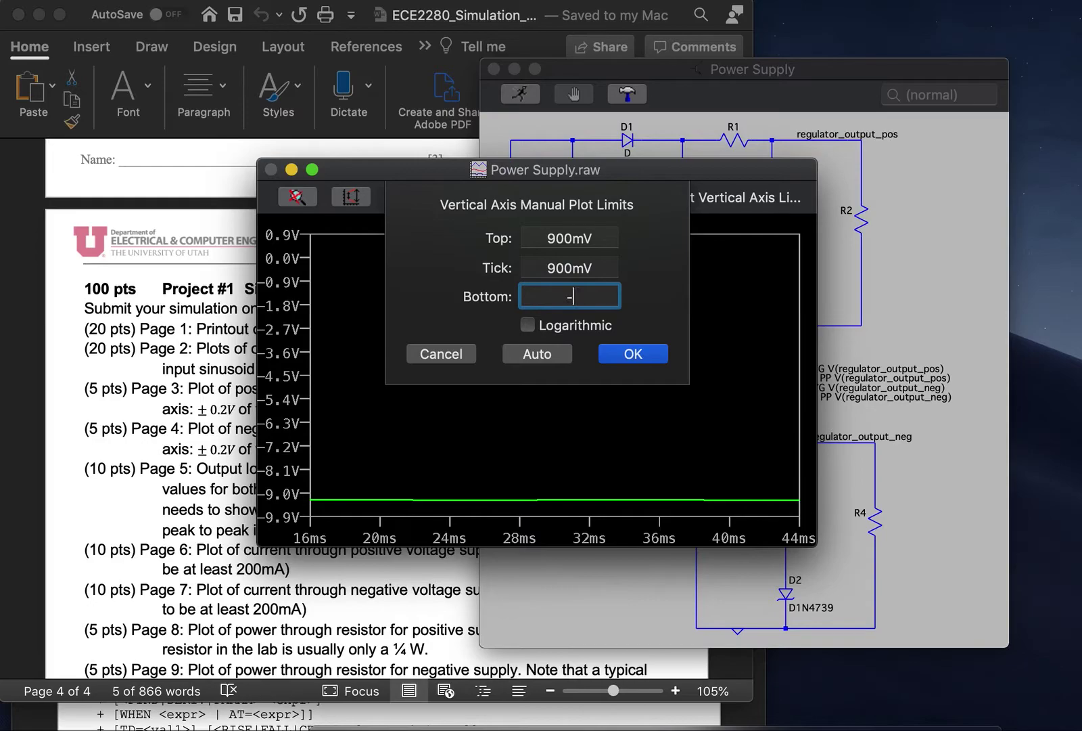
text(9.5)
click(538, 267)
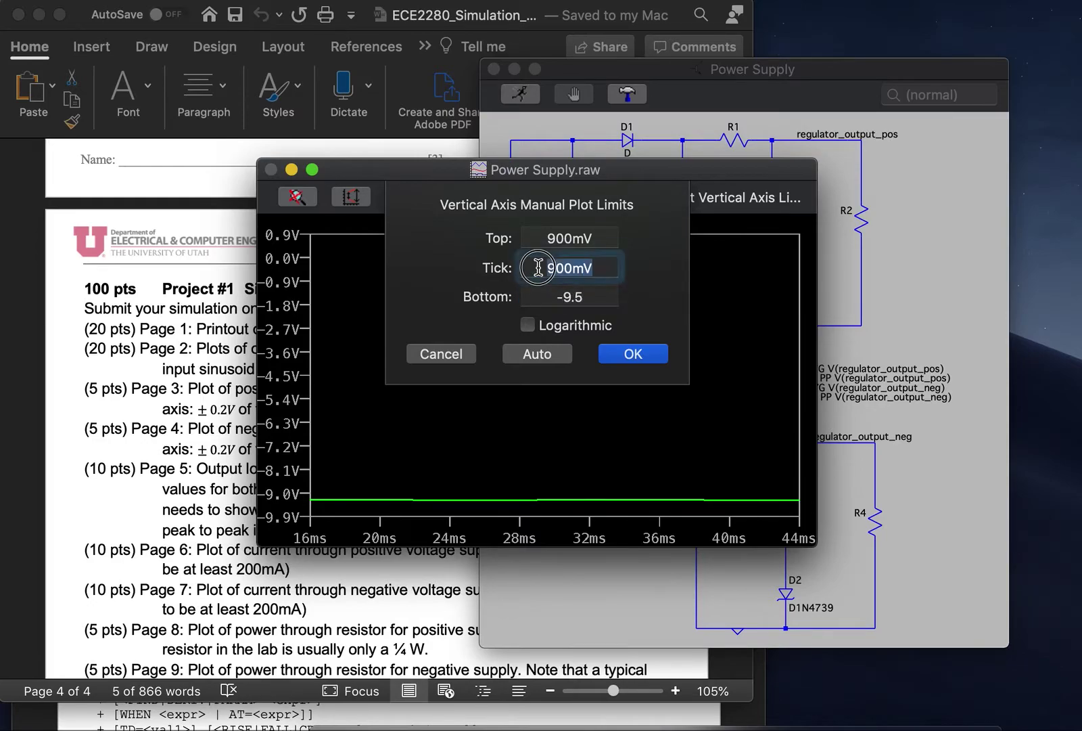
text(0.1)
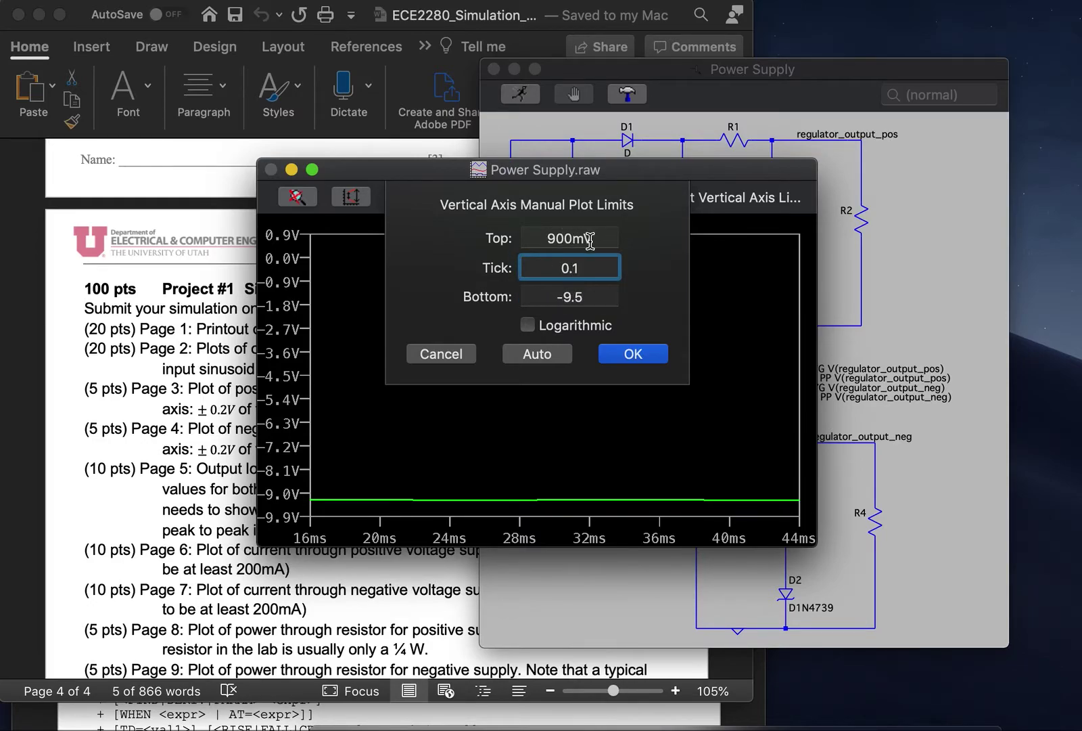
click(537, 239)
text(-0)
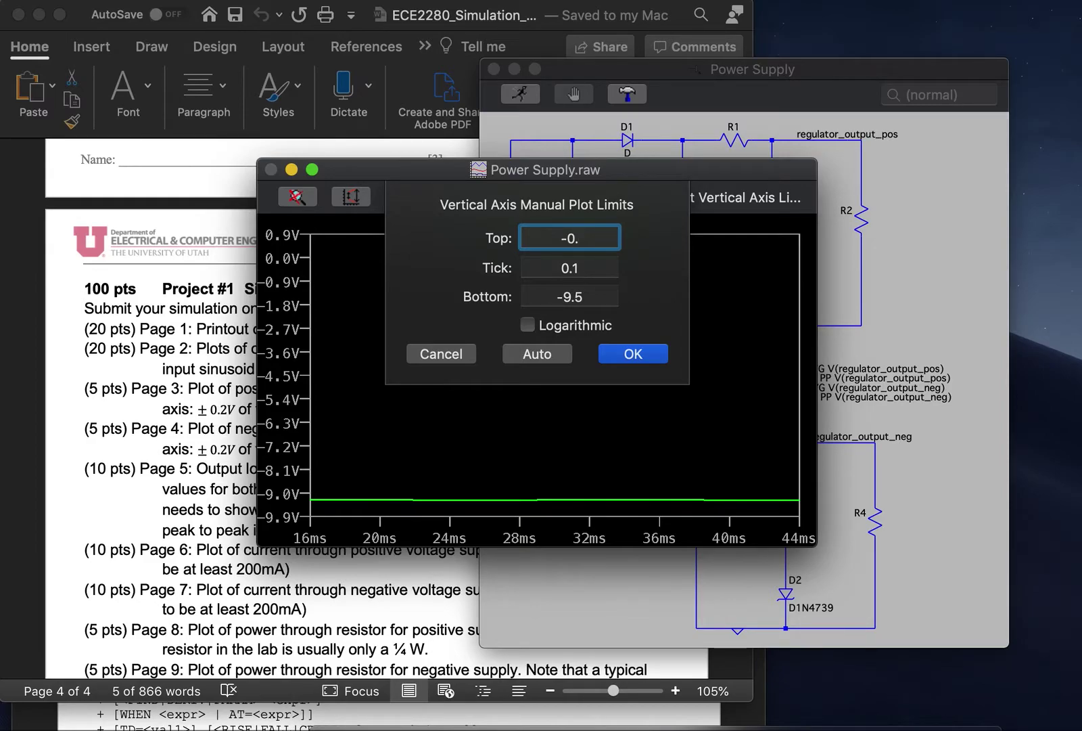
text(.5)
key(BackSpace)
key(BackSpace)
key(BackSpace)
text(9.1)
click(641, 354)
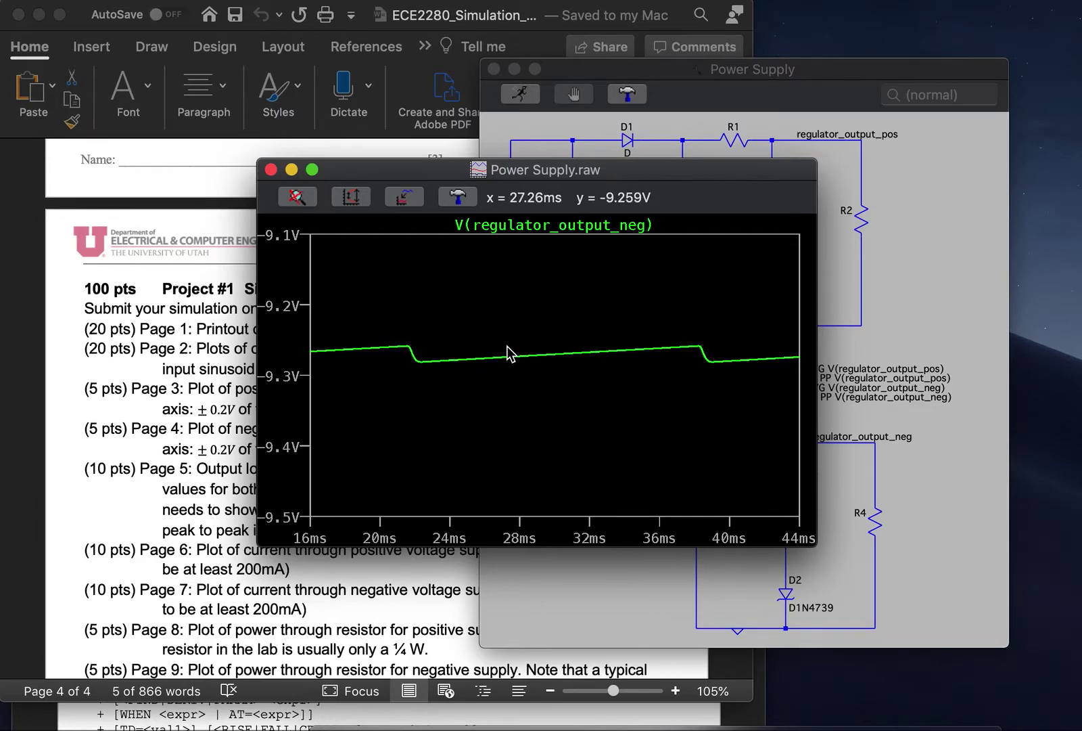
click(271, 170)
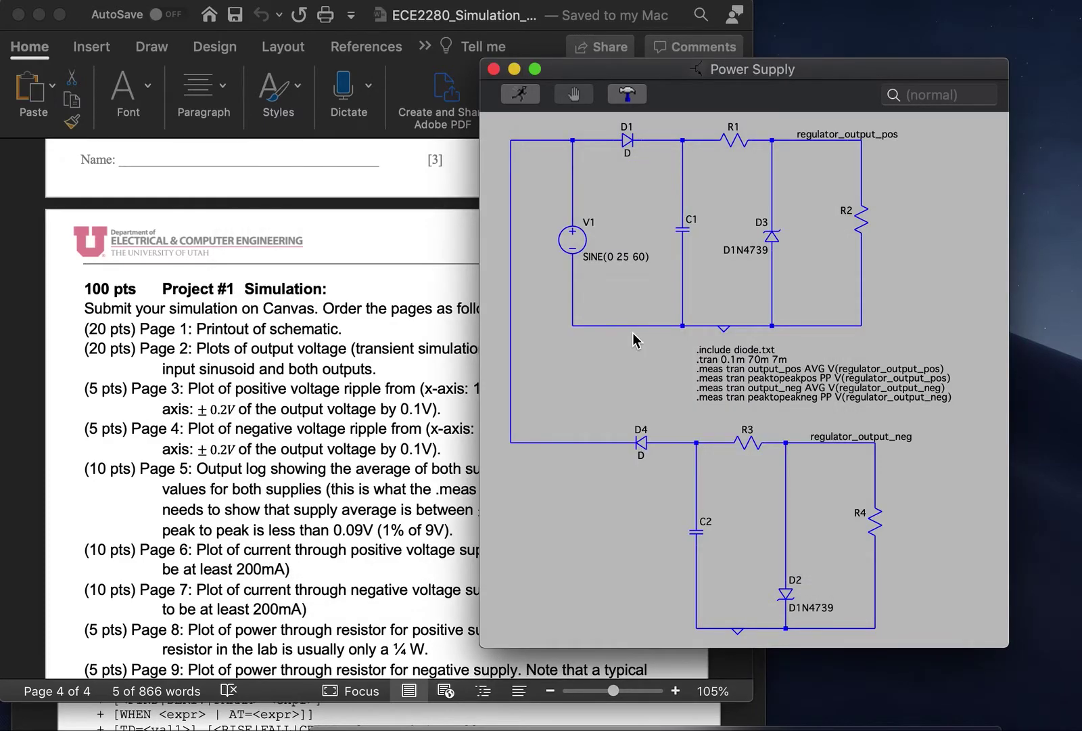
Plot only the R4 load current I(R4), removing the I(R2) trace, then close the plot.
key(super+r)
click(877, 519)
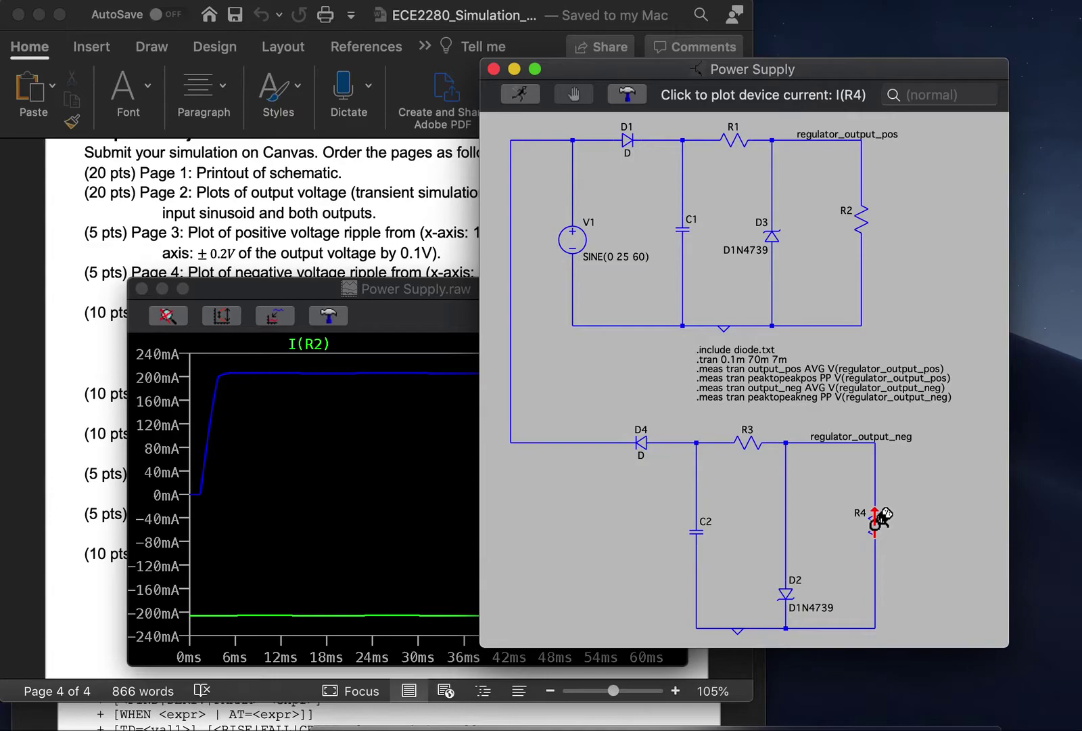
click(403, 297)
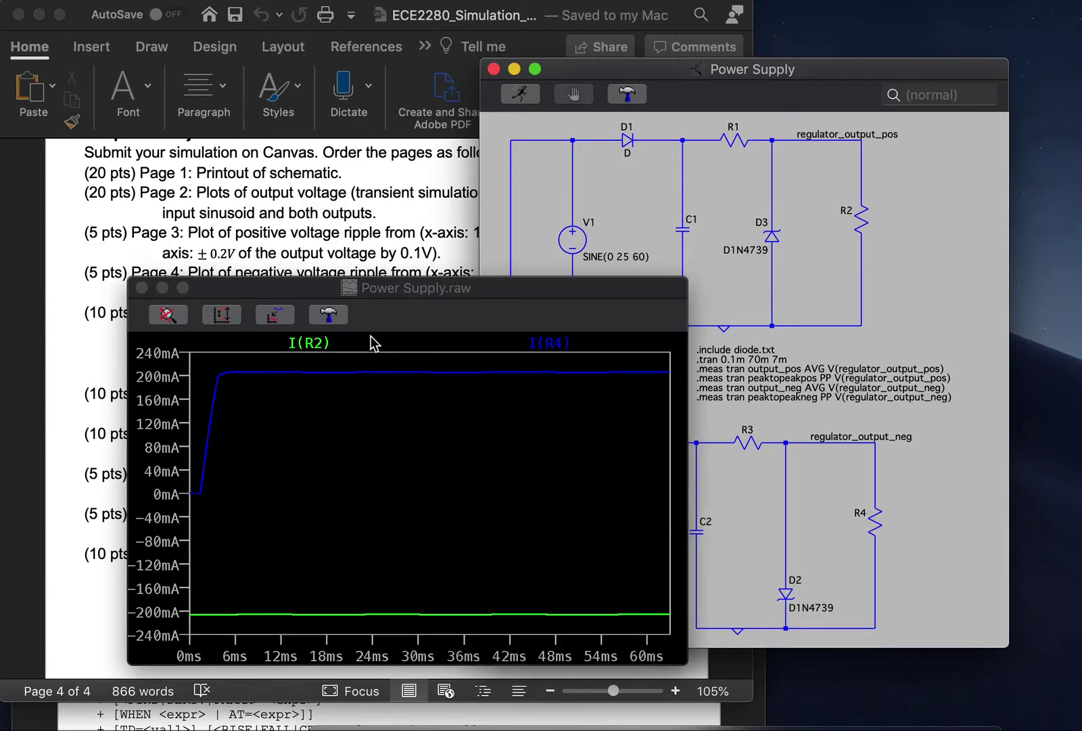
right_click(311, 345)
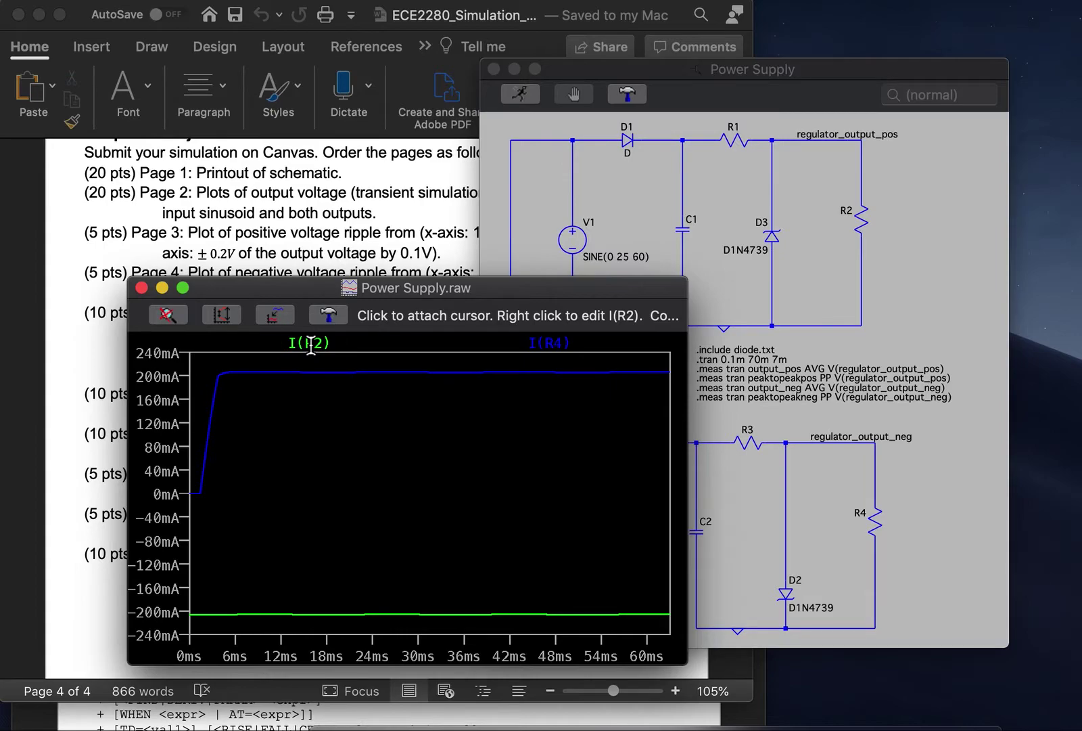
click(598, 434)
key(super+r)
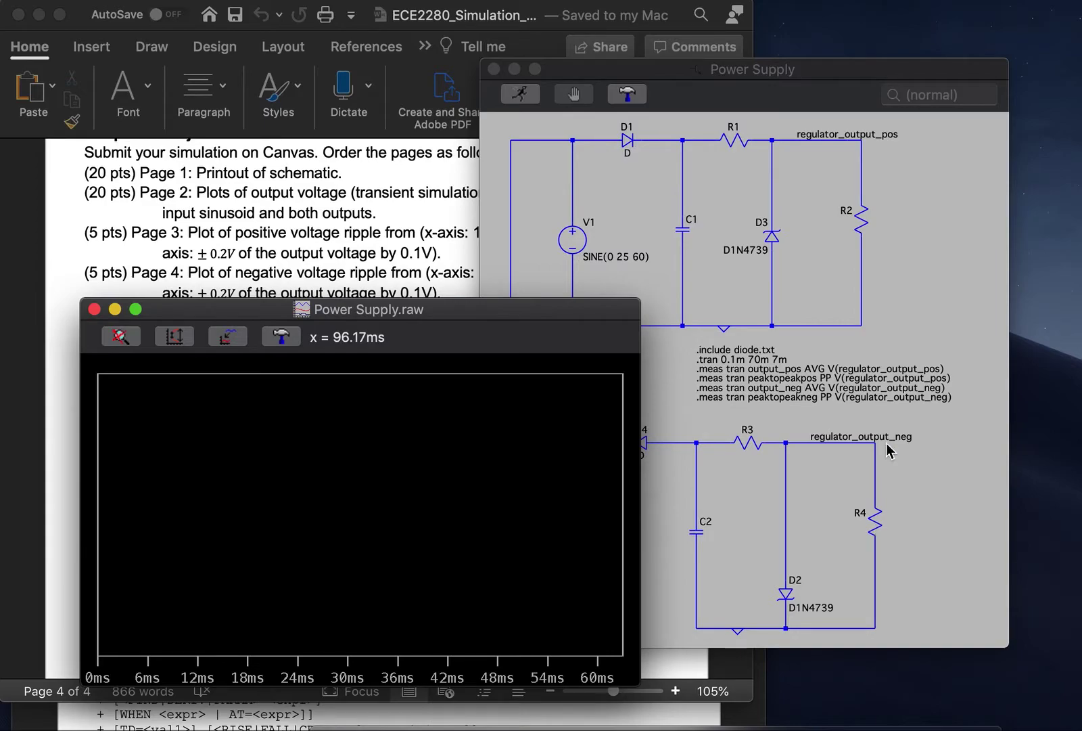
click(876, 521)
click(877, 516)
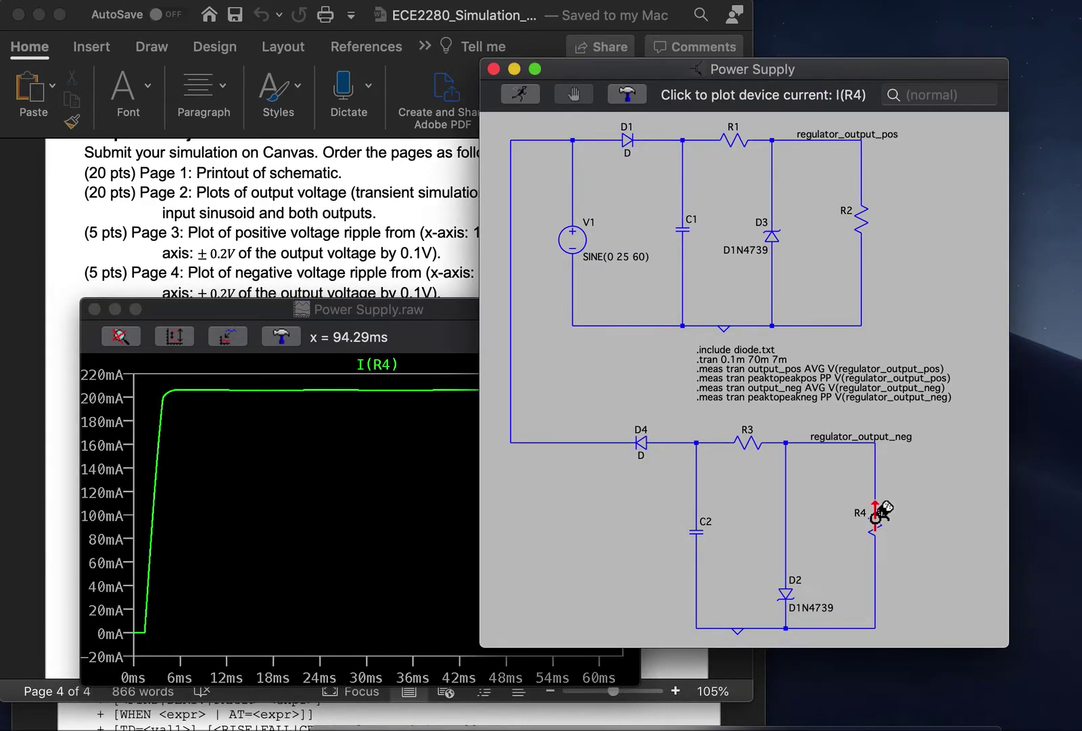
click(396, 310)
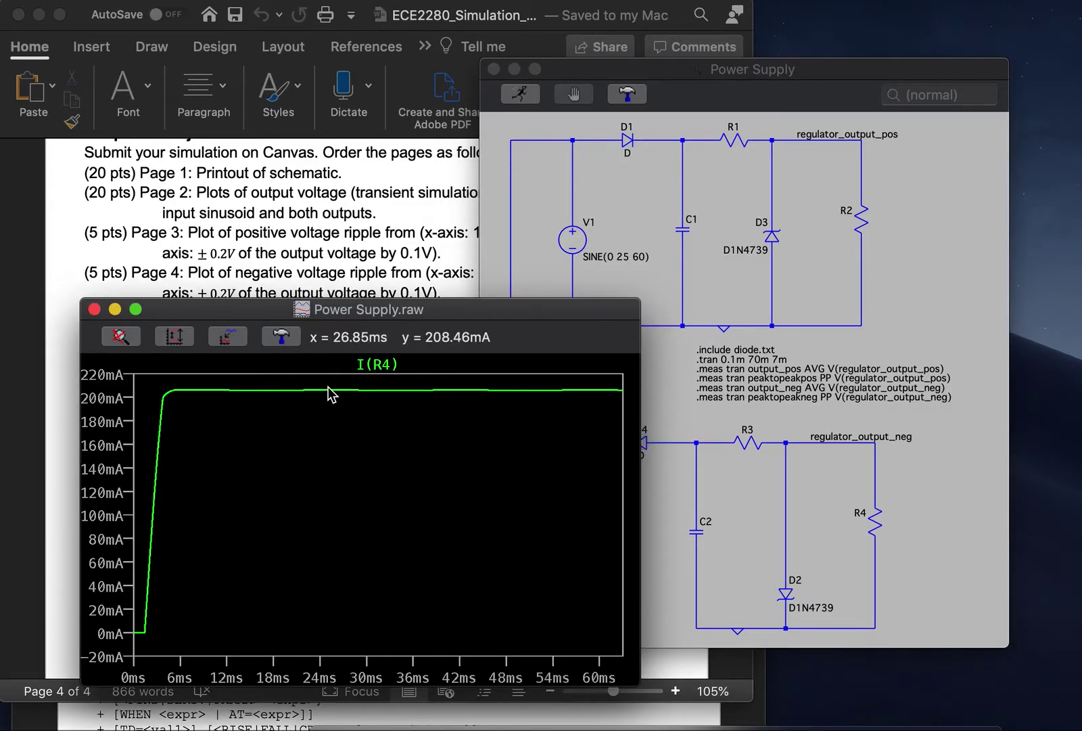
click(93, 310)
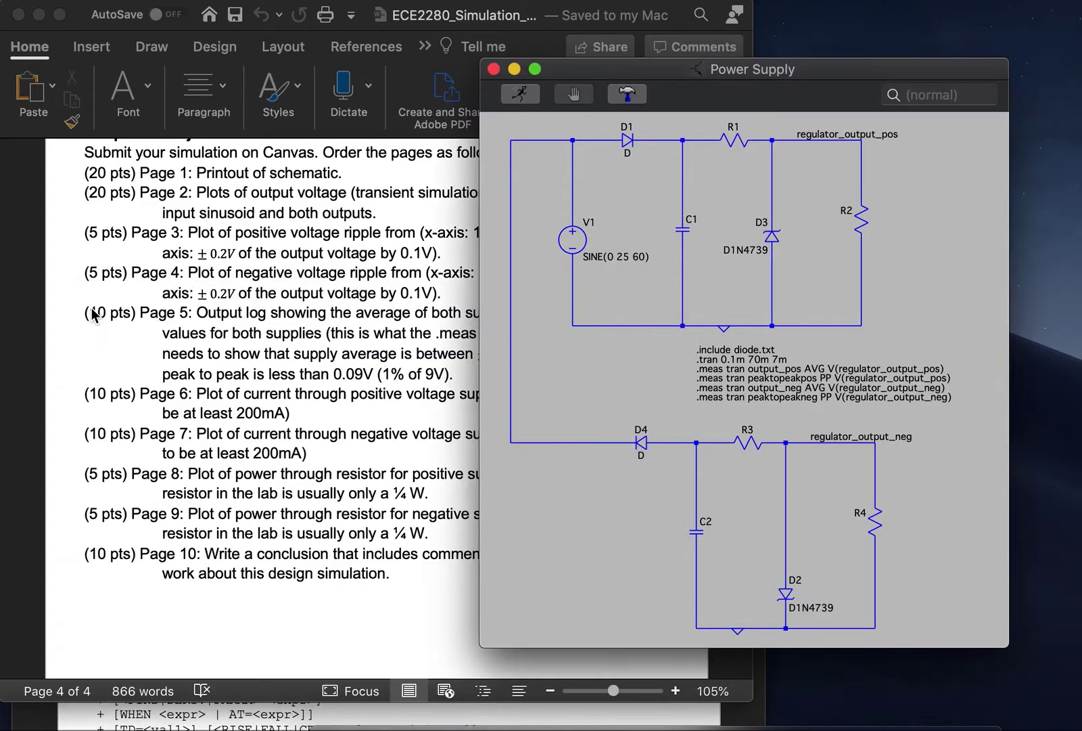
Review the remaining plot requirements in Word, then rerun the power supply simulation.
click(319, 409)
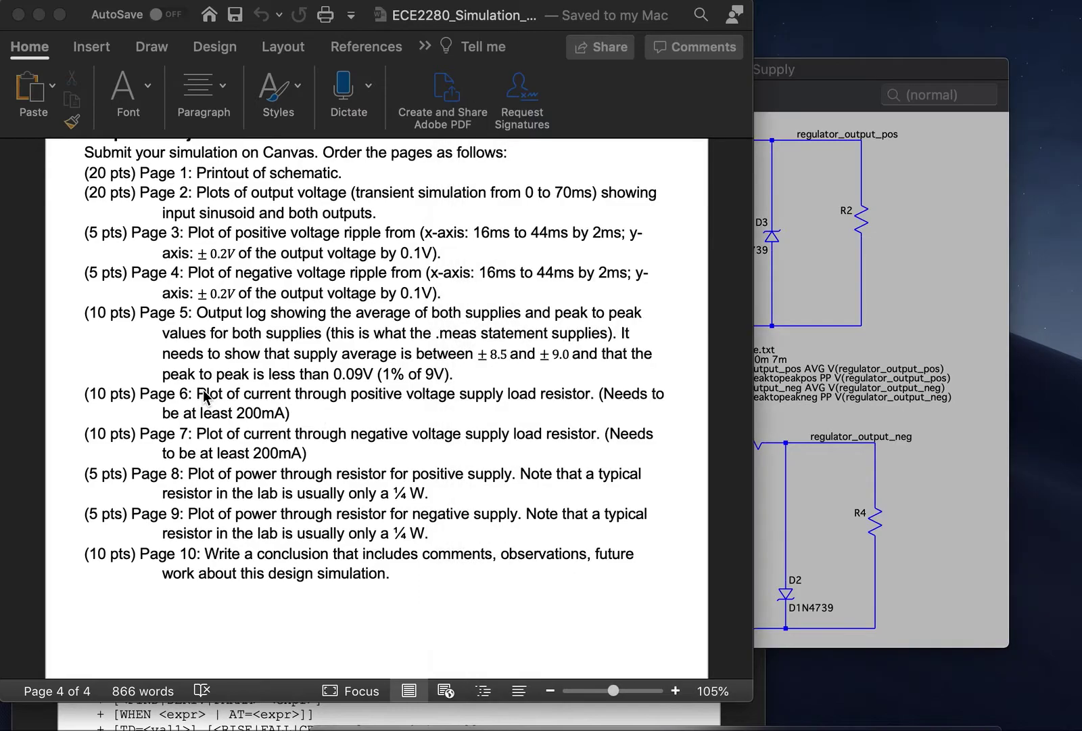
click(204, 458)
click(823, 67)
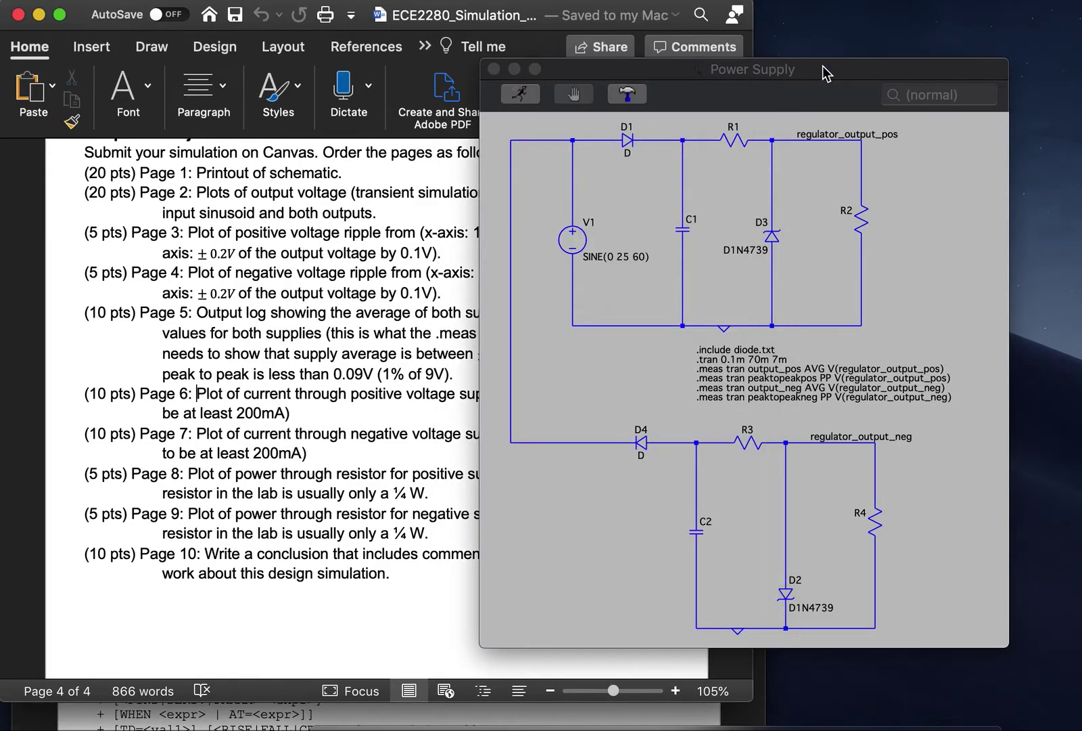
click(531, 93)
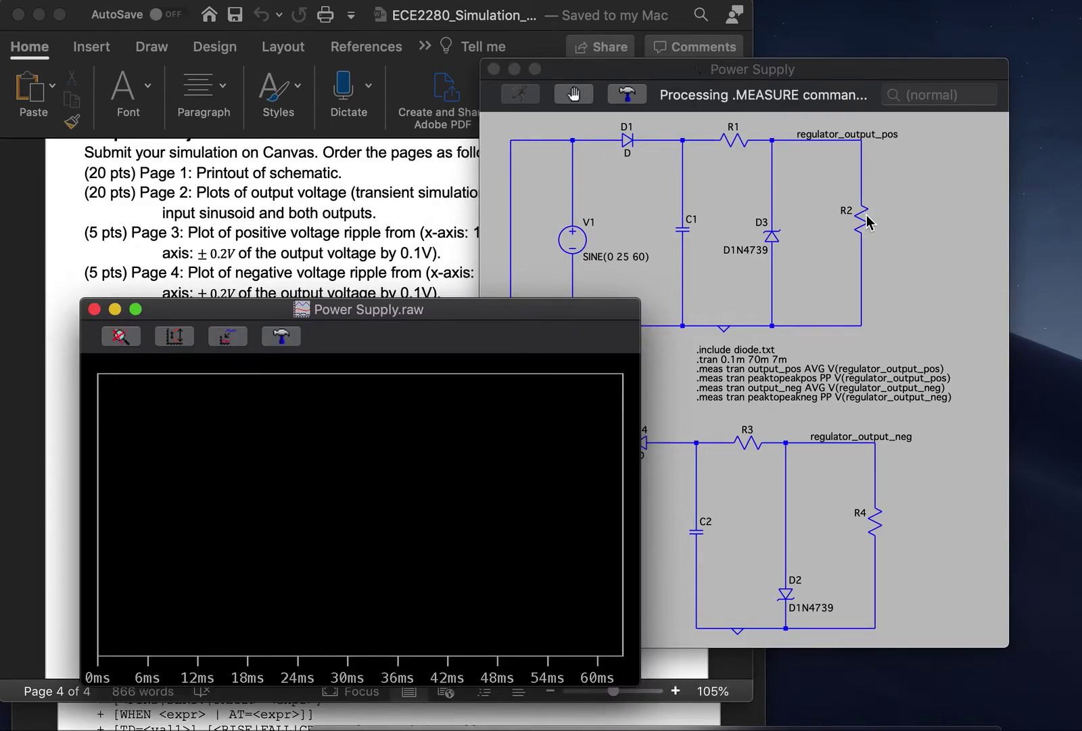
Plot power dissipated in R1 and R3, each about 4.2–4.4 W, then close the plot.
click(732, 145)
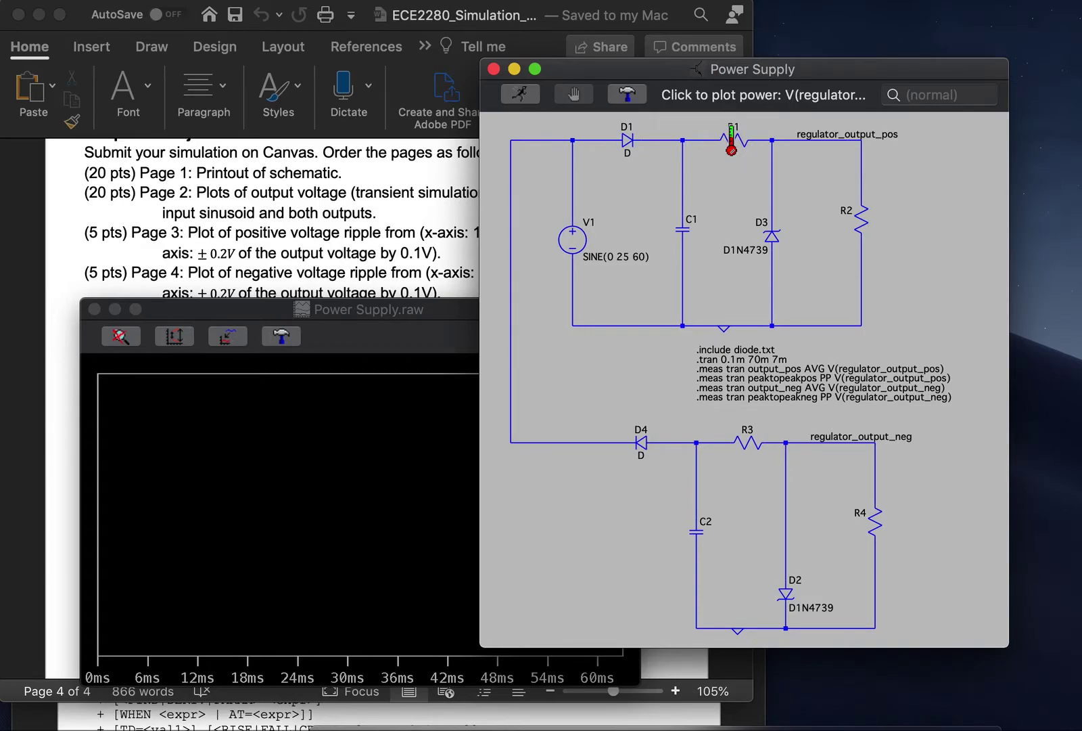
alt+click(731, 143)
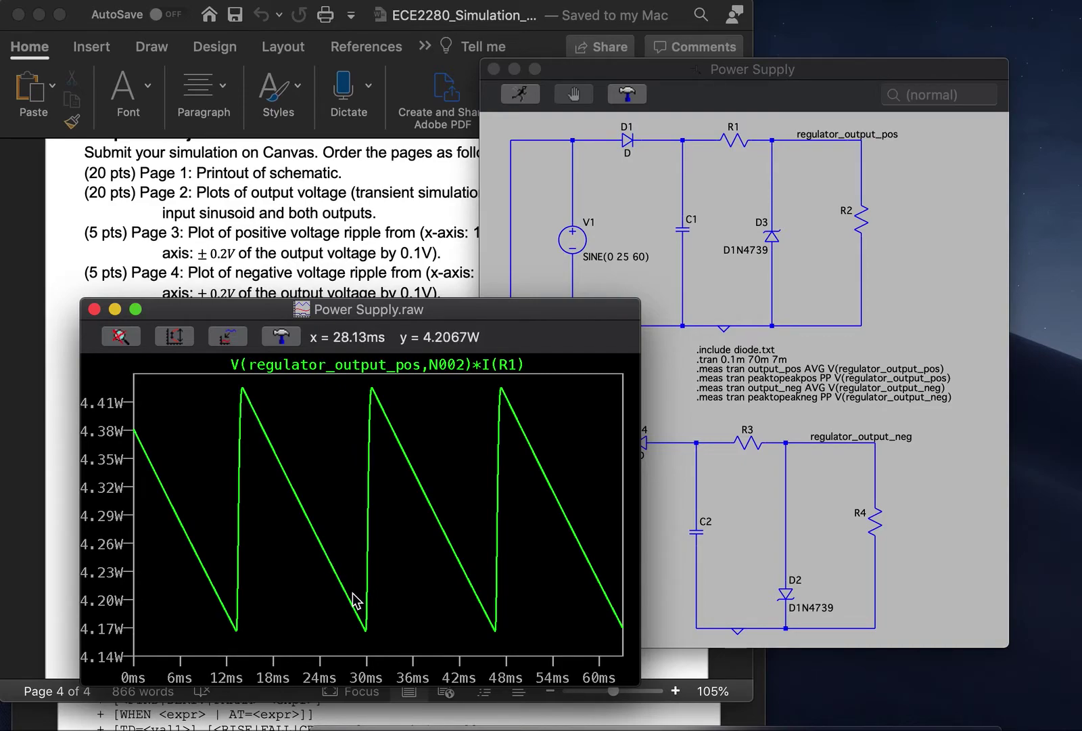
click(634, 207)
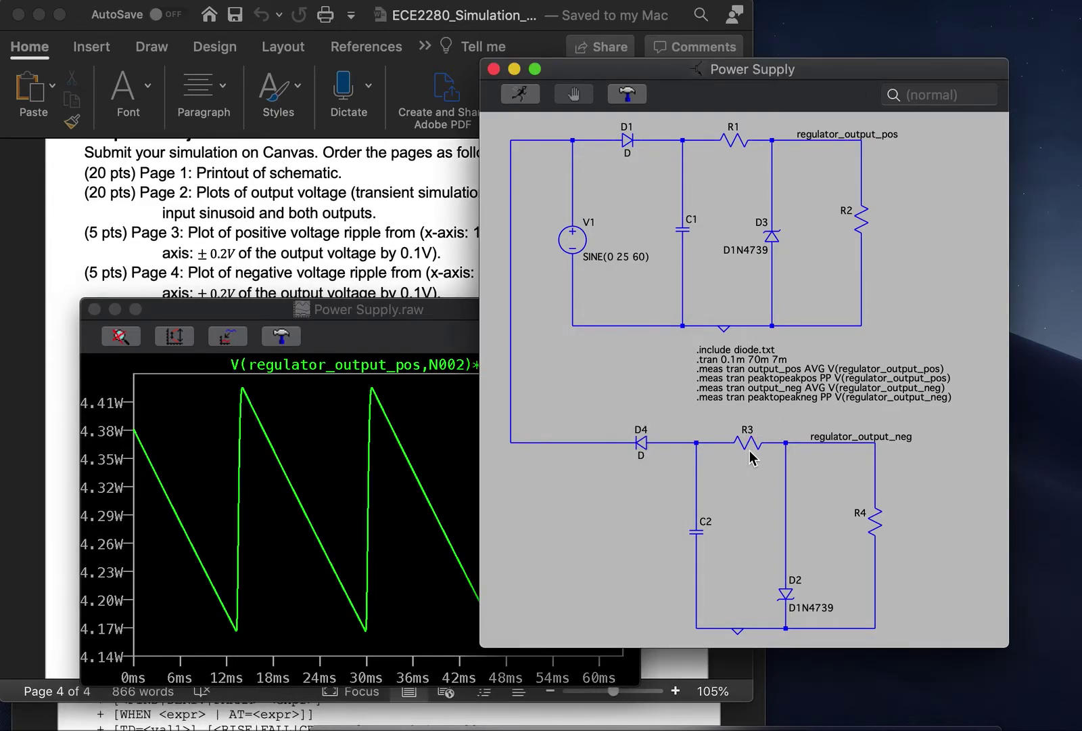
alt+click(746, 440)
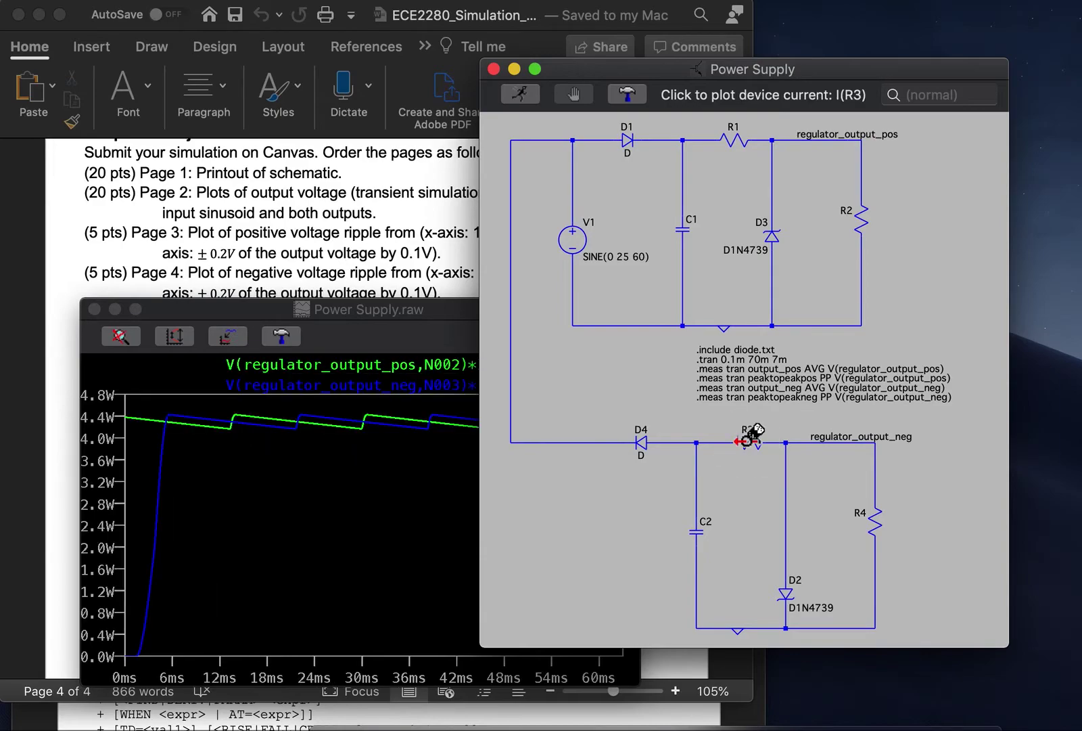
click(406, 325)
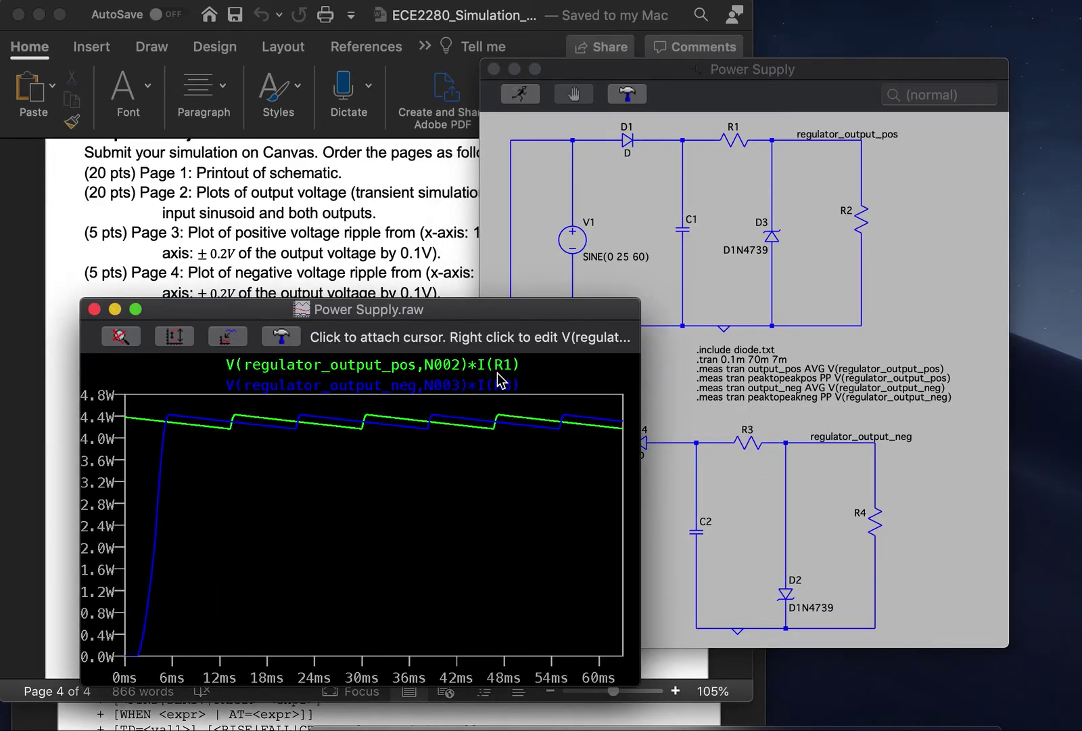
click(93, 310)
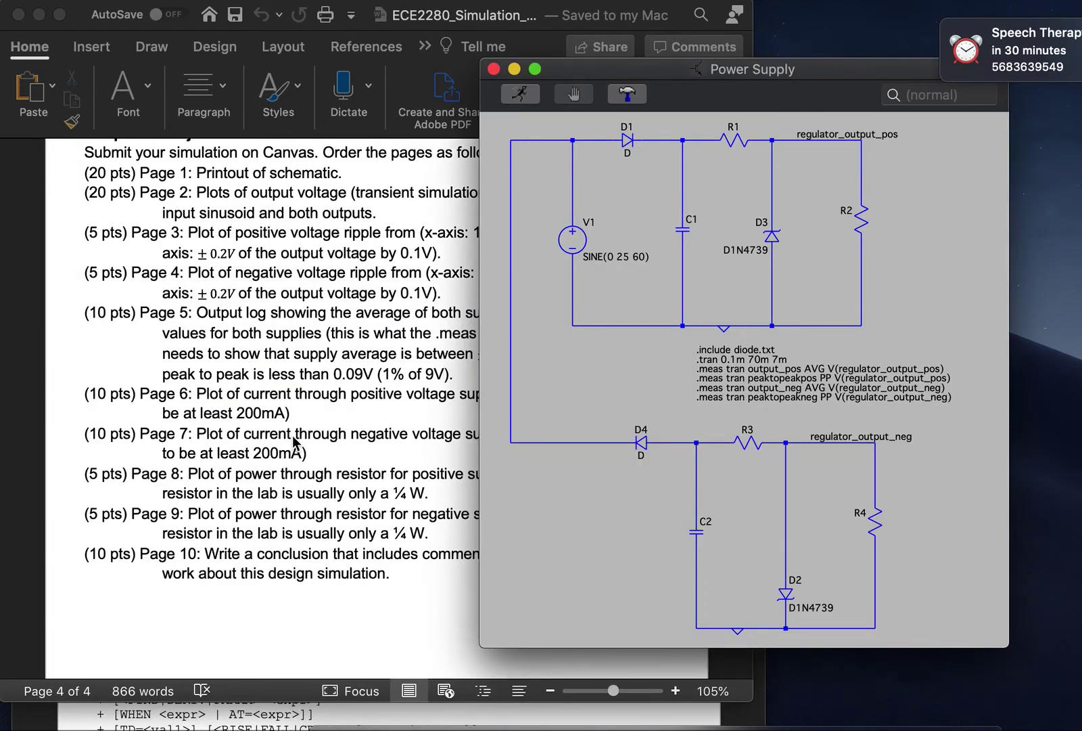
Bring the Word assignment forward to show the full ten-page grading list.
click(395, 554)
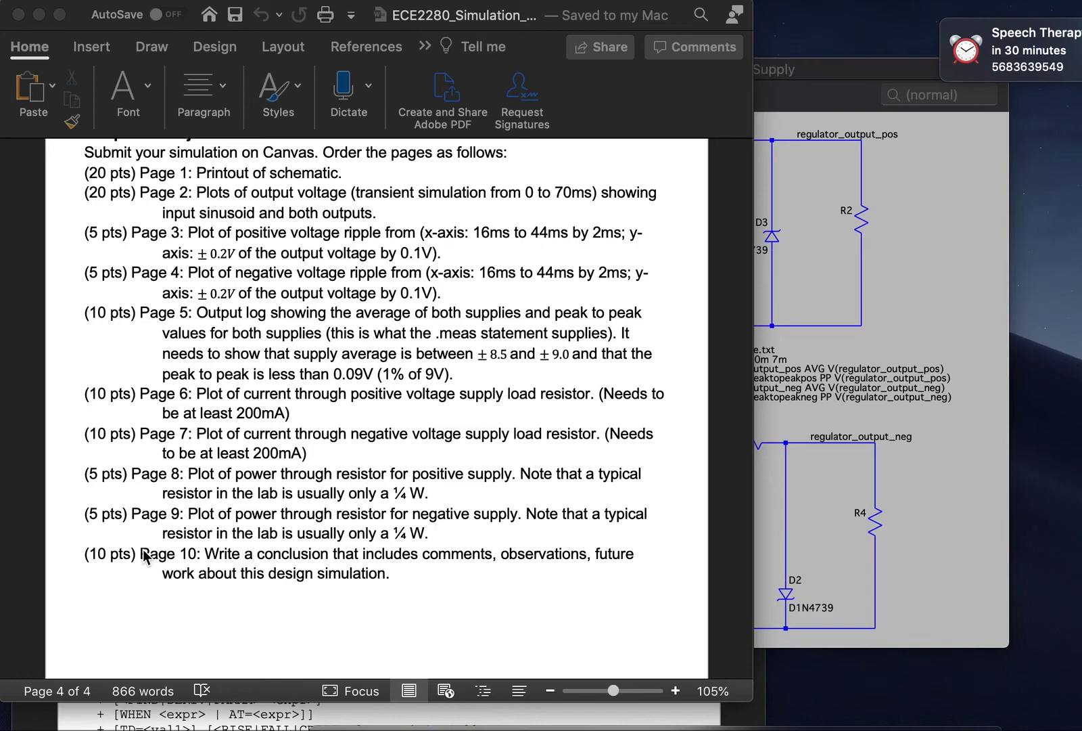
click(317, 601)
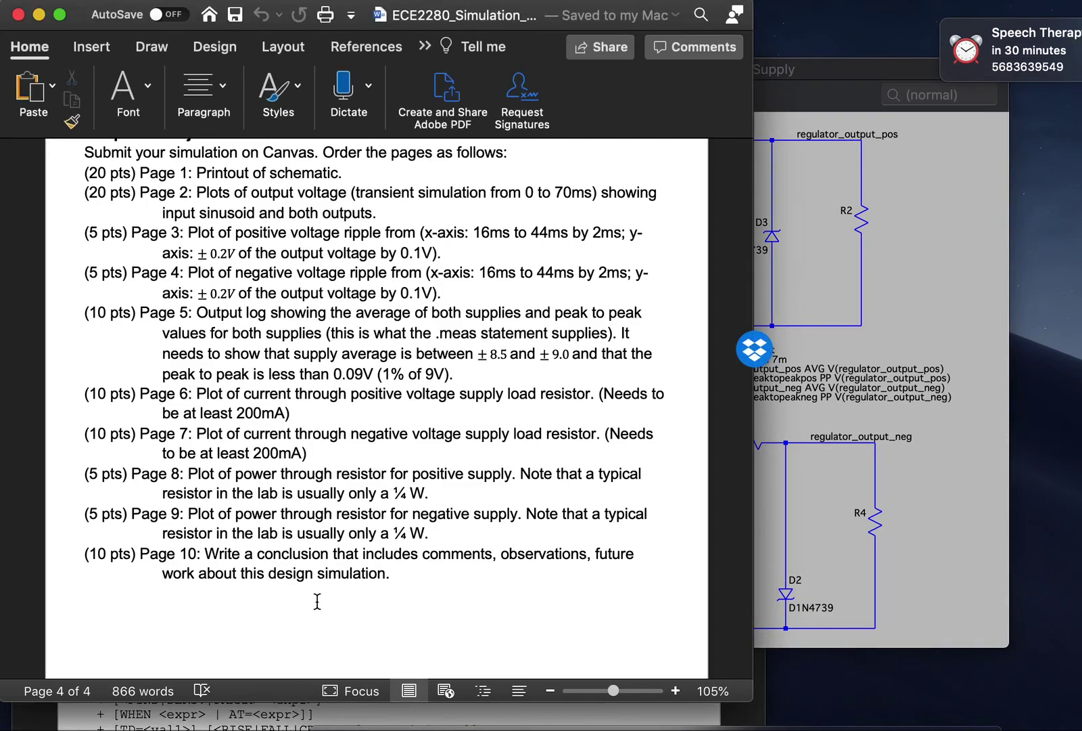